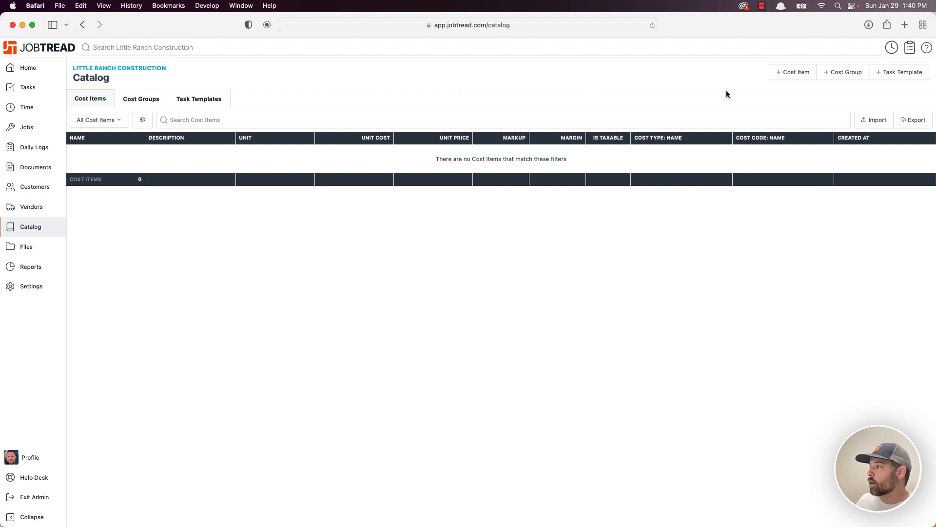
- Create a new catalog cost item named 'City Permits', leaving the description blank
left_click(791, 72)
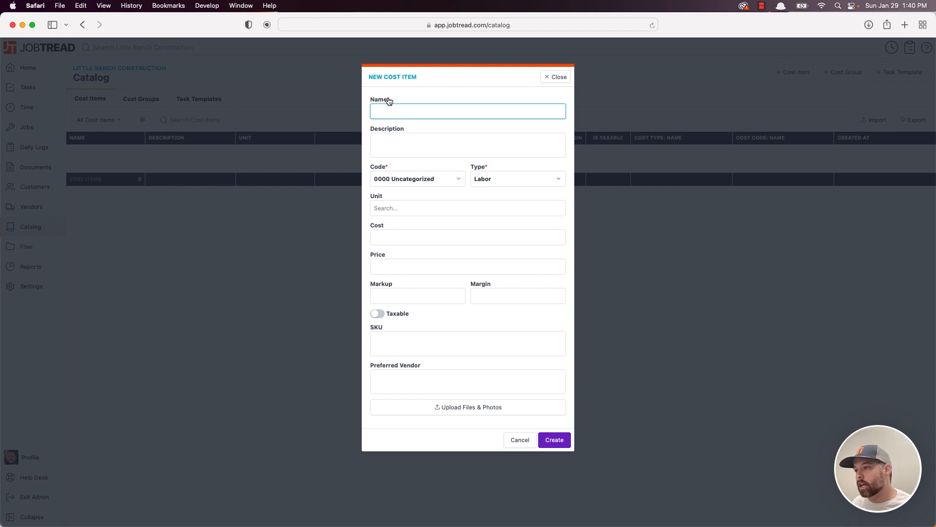
type("Permits")
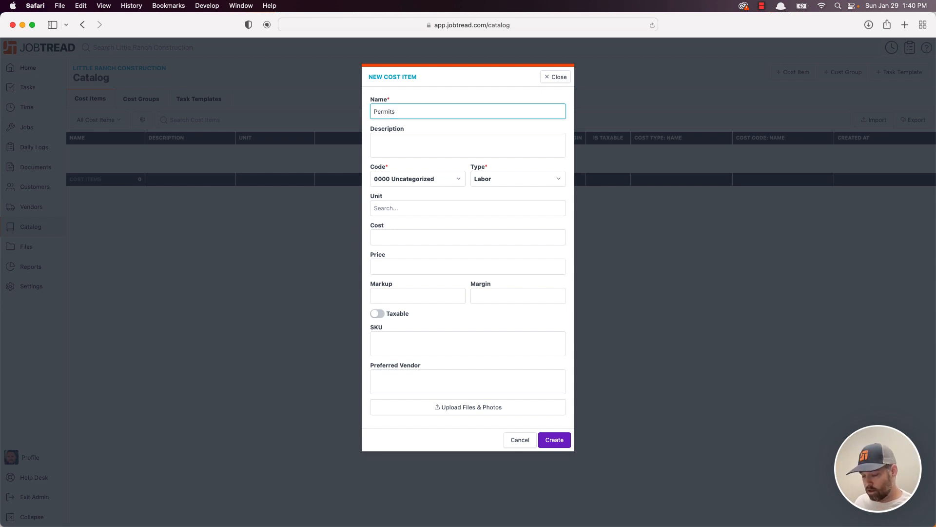
key("BackSpace")
key("BackSpace")
key("BackSpace")
key("BackSpace")
key("BackSpace")
key("BackSpace")
key("BackSpace")
type("Ci")
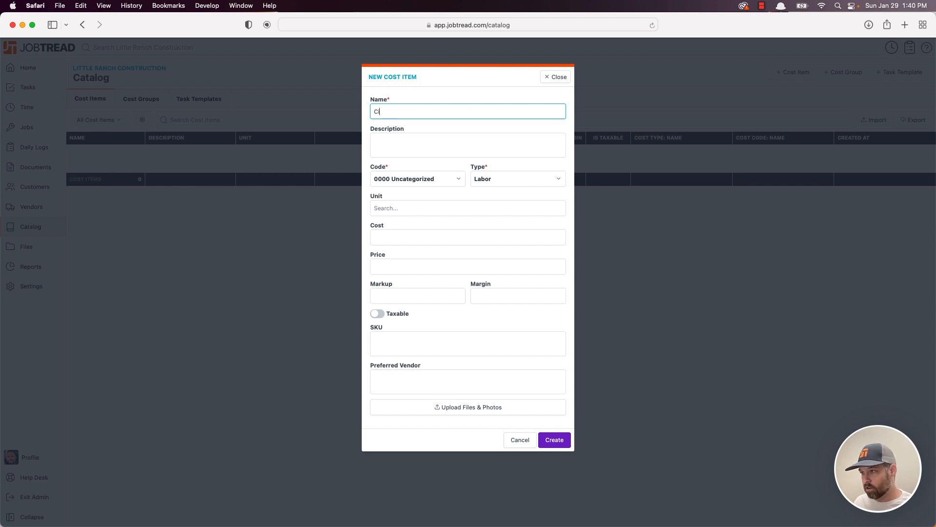
type("ty Permits")
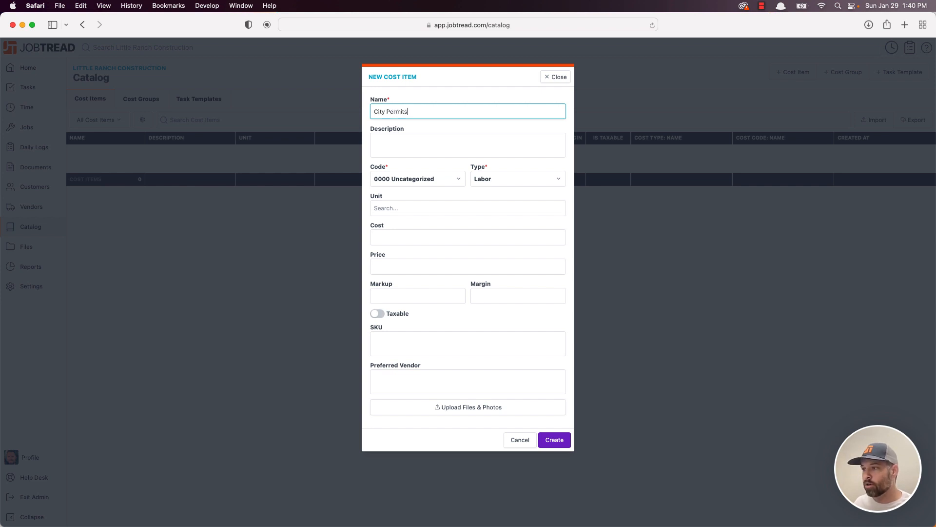
left_click(399, 135)
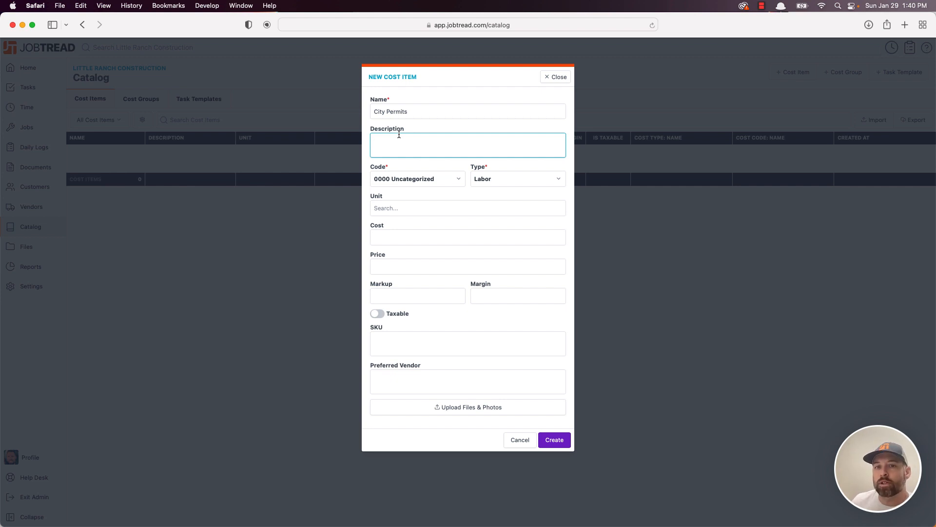
key("Return")
key("Return")
key("Return")
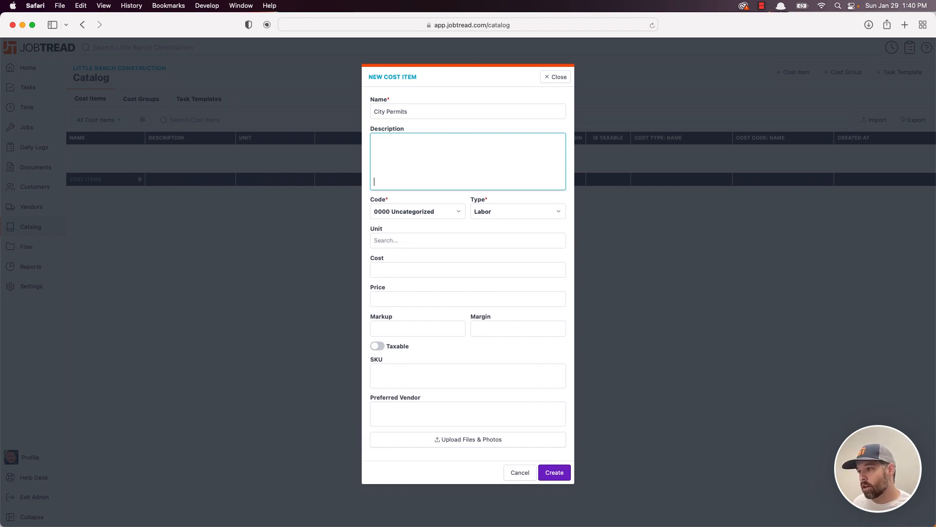
key("BackSpace")
key("BackSpace")
key("BackSpace")
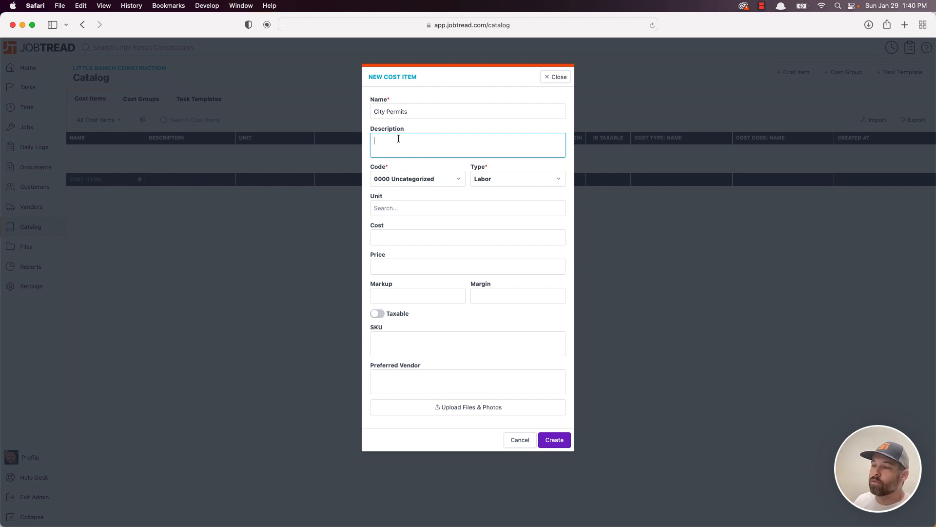
left_click(408, 180)
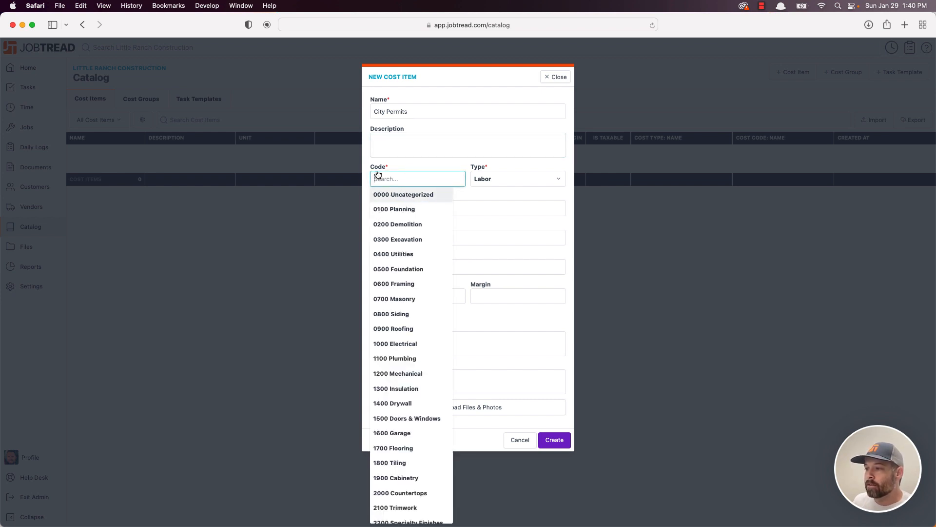
left_click(409, 171)
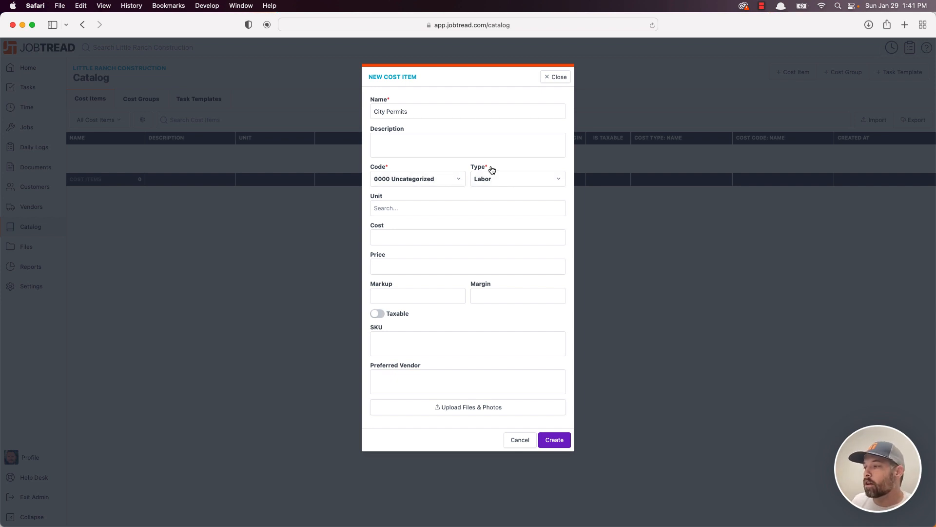
left_click(502, 179)
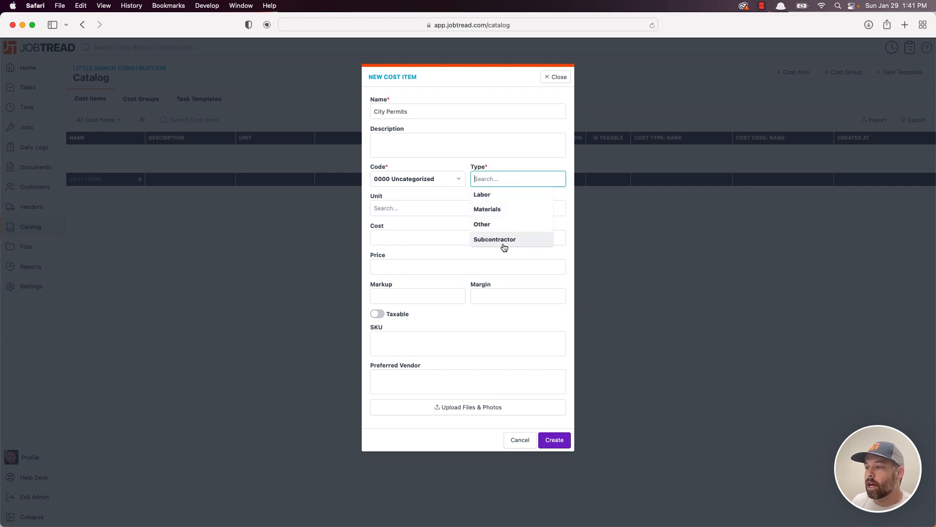
left_click(571, 184)
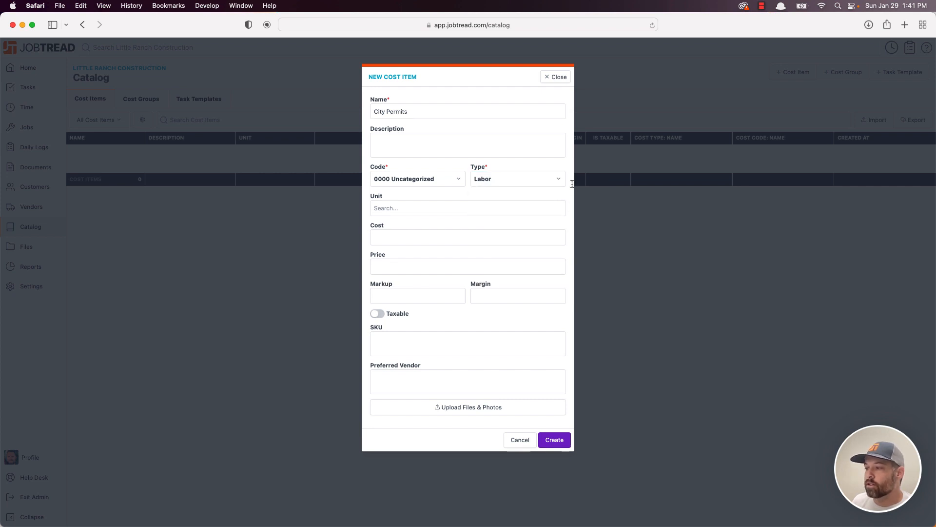
left_click(412, 212)
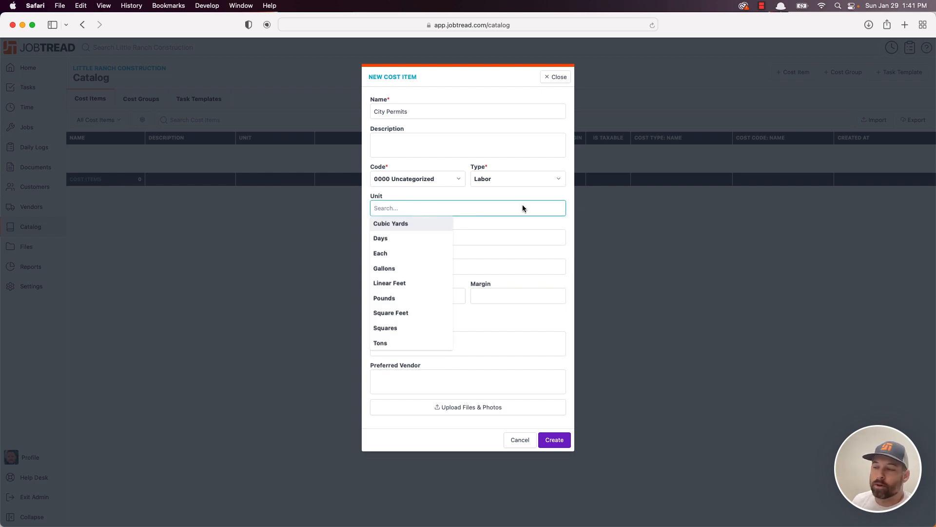
left_click(569, 205)
left_click(431, 236)
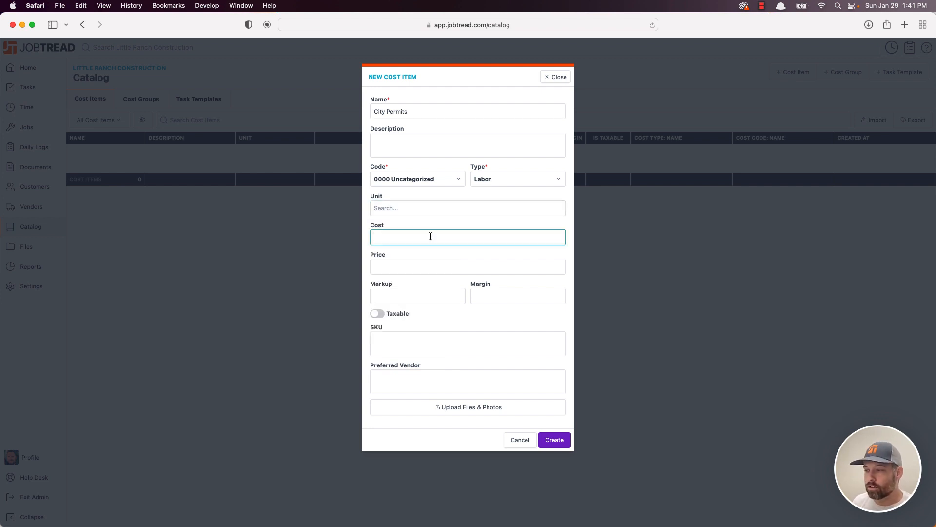
- Enter a cost of 500 and set the unit to Each
type("500")
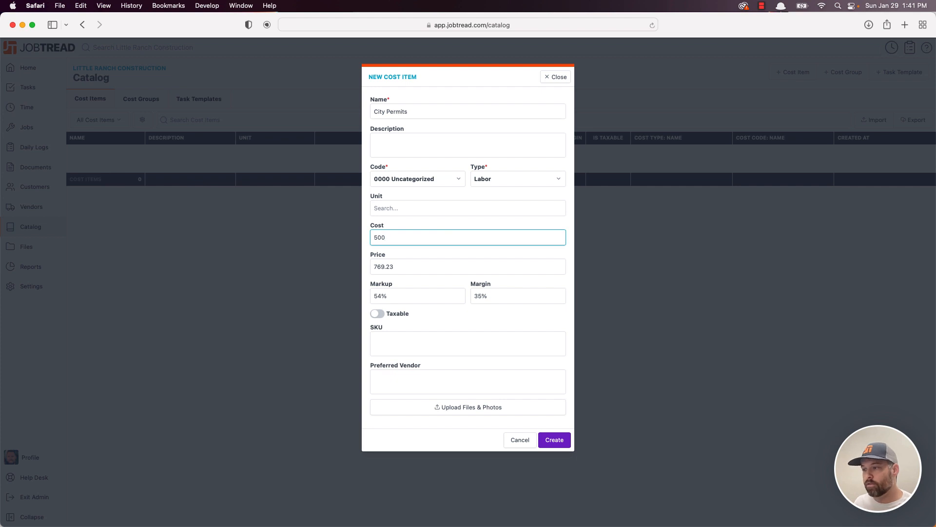
left_click(396, 208)
left_click(423, 253)
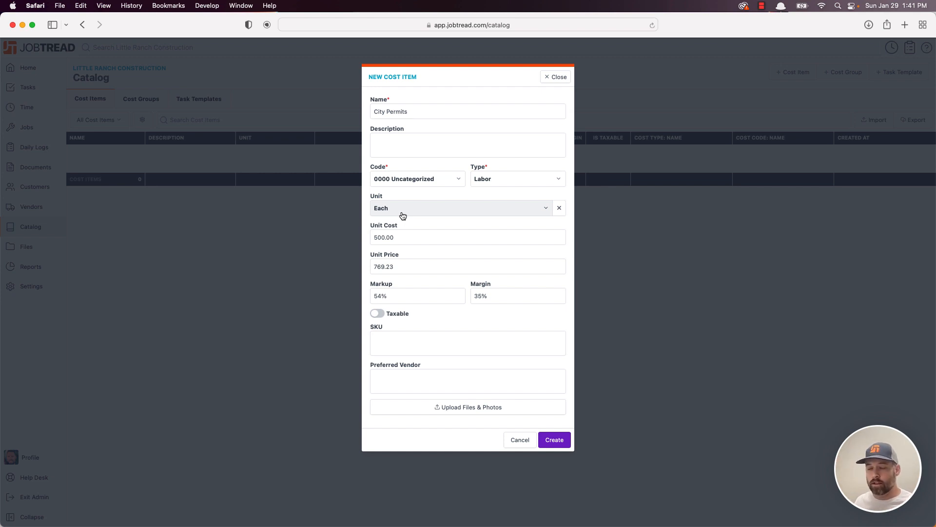
- Change the unit cost to 600 and the unit price to 1000
left_click(415, 237)
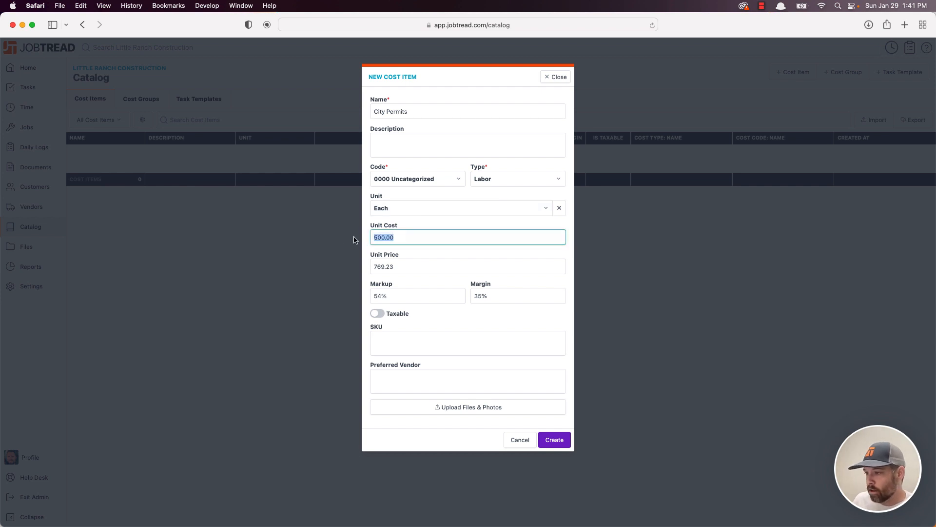
left_click(422, 266)
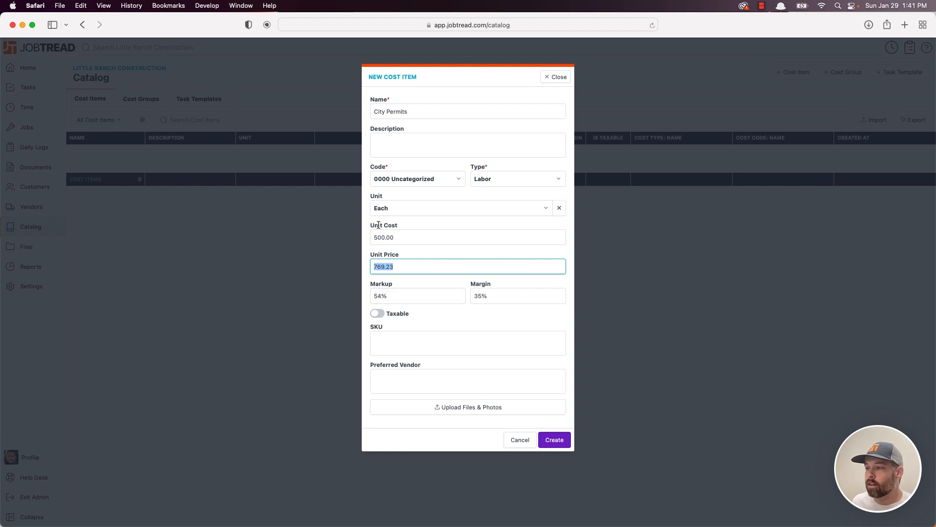
left_click(409, 237)
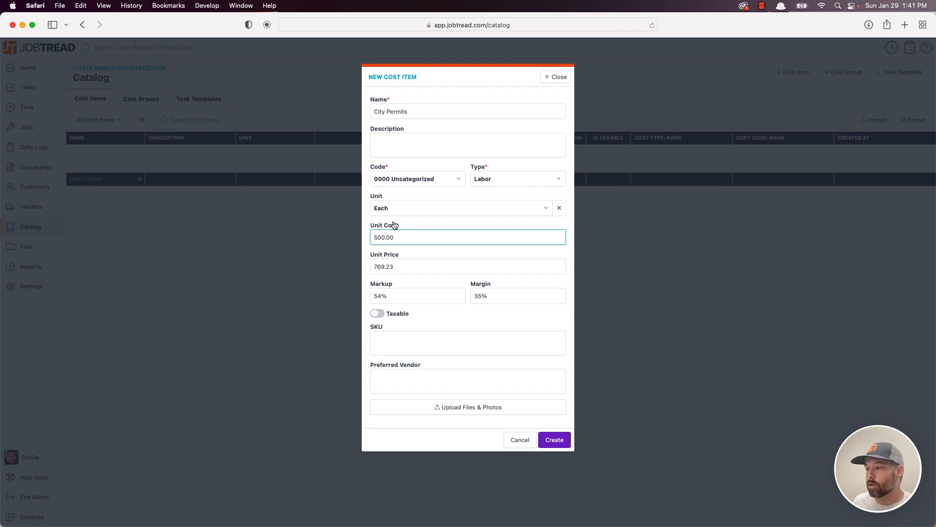
left_click(411, 270)
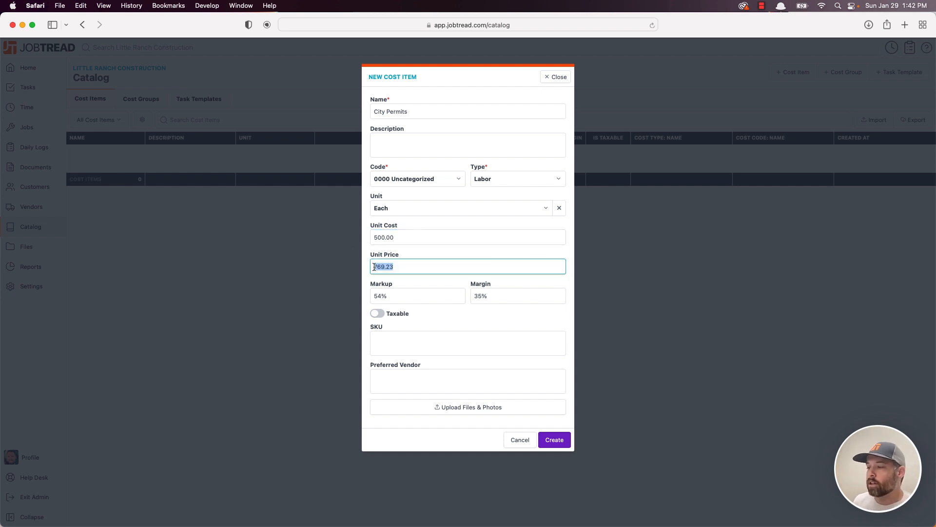
left_click(502, 298)
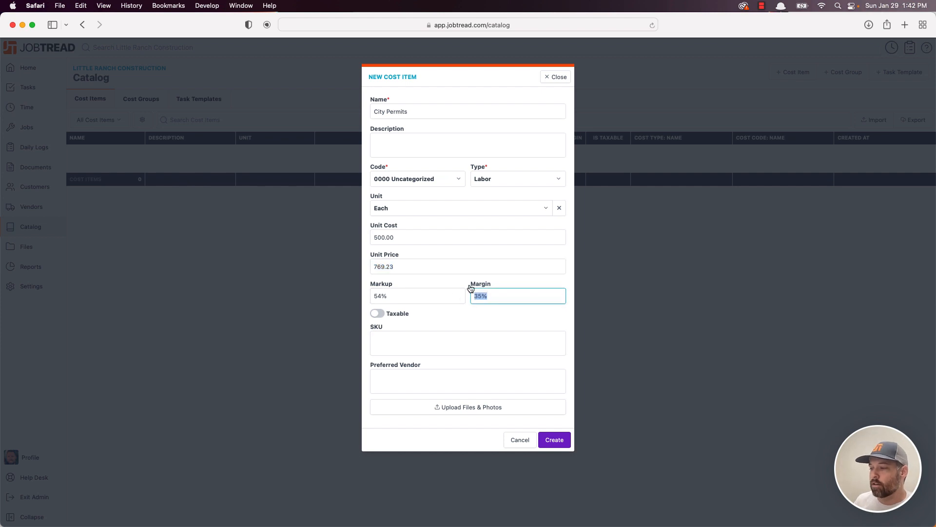
left_click(497, 295)
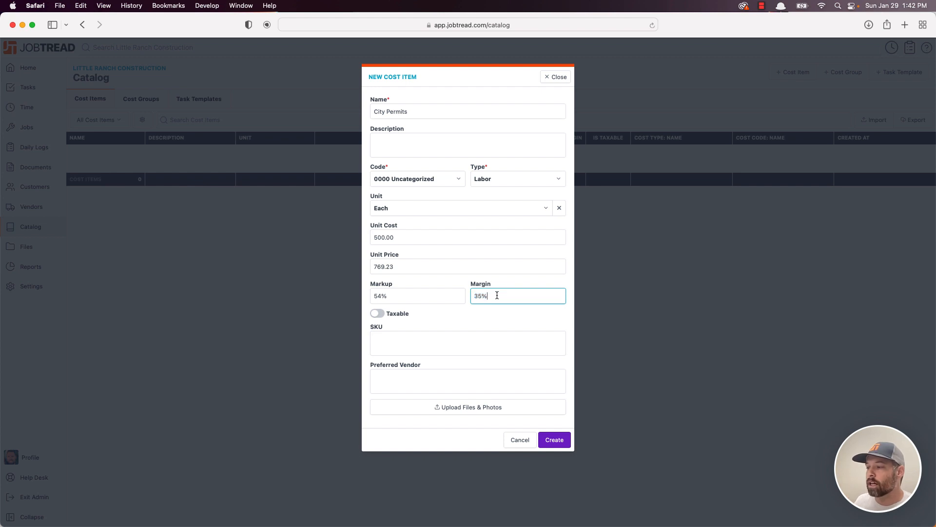
left_click(410, 238)
type("600")
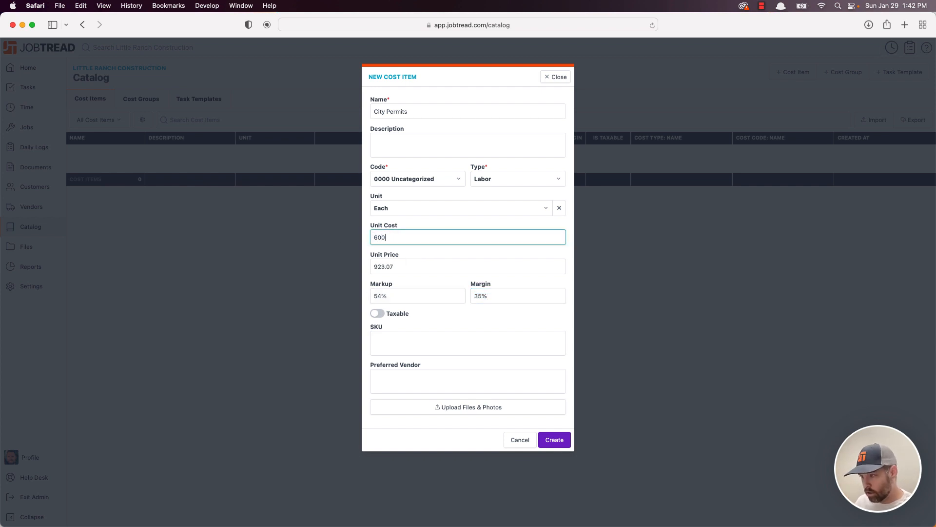
left_click(374, 265)
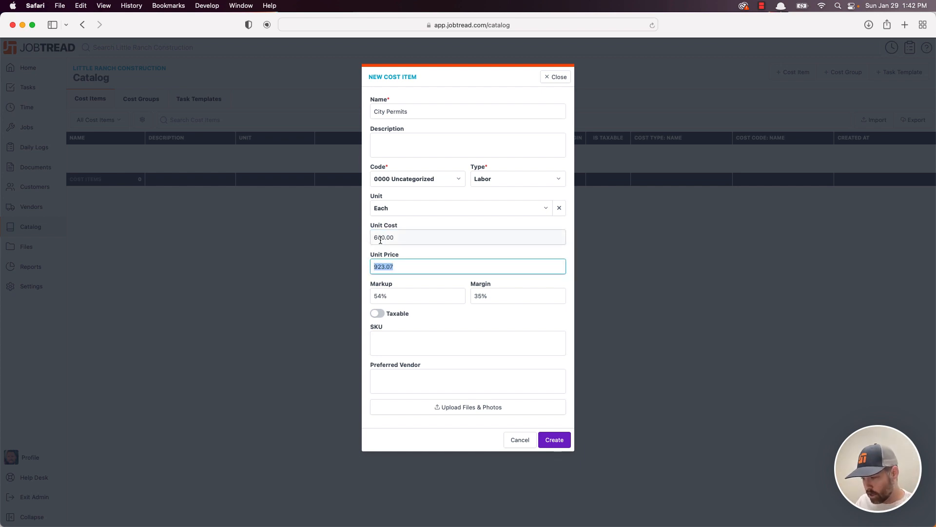
type("1000")
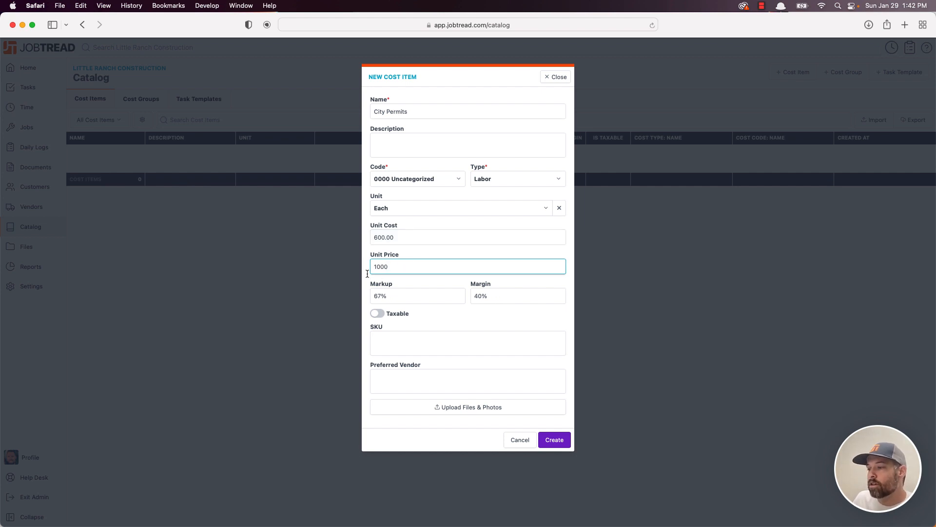
- Set City Permits' markup to 100%, making the unit price 1,200.00 at 50% margin
left_click(372, 296)
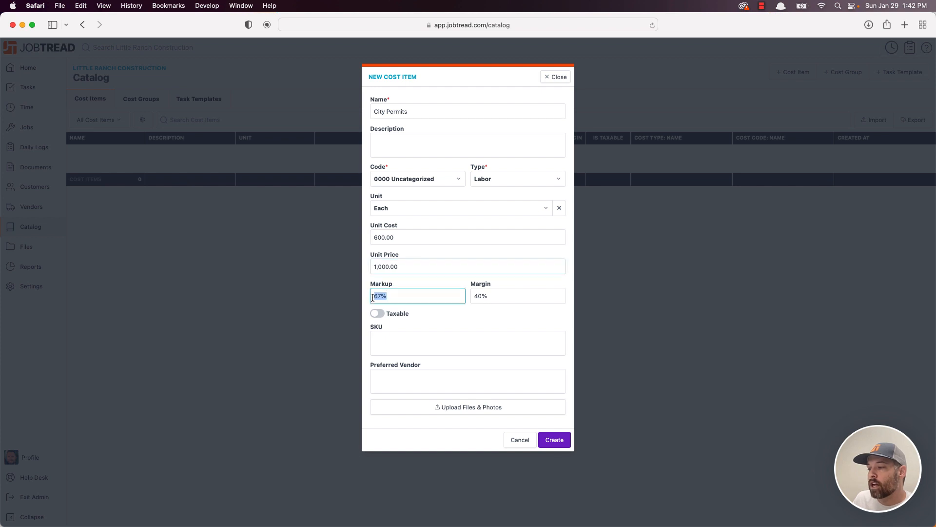
left_click(498, 296)
left_click(570, 282)
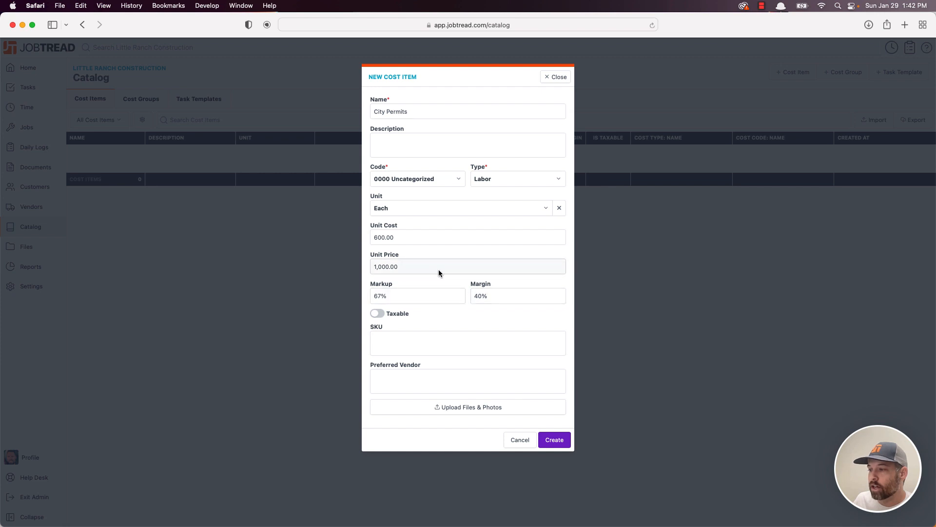
left_click(388, 295)
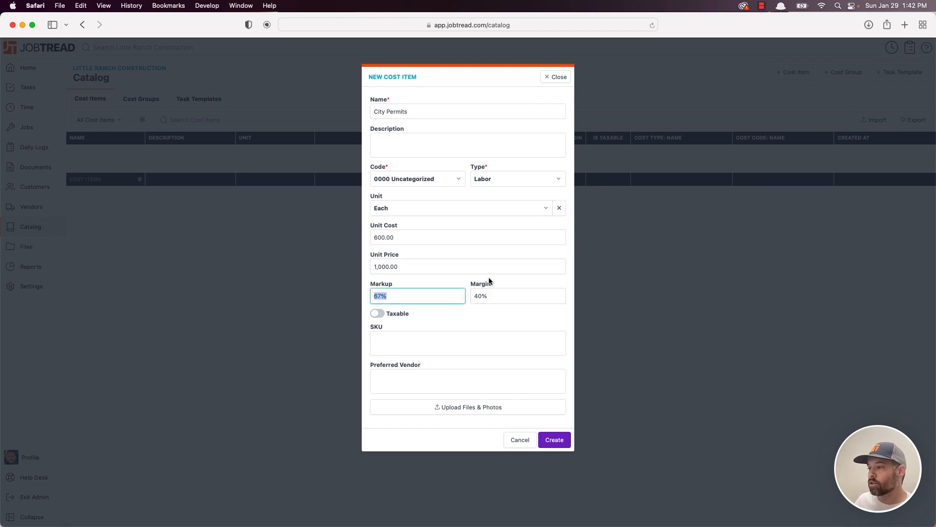
type("100")
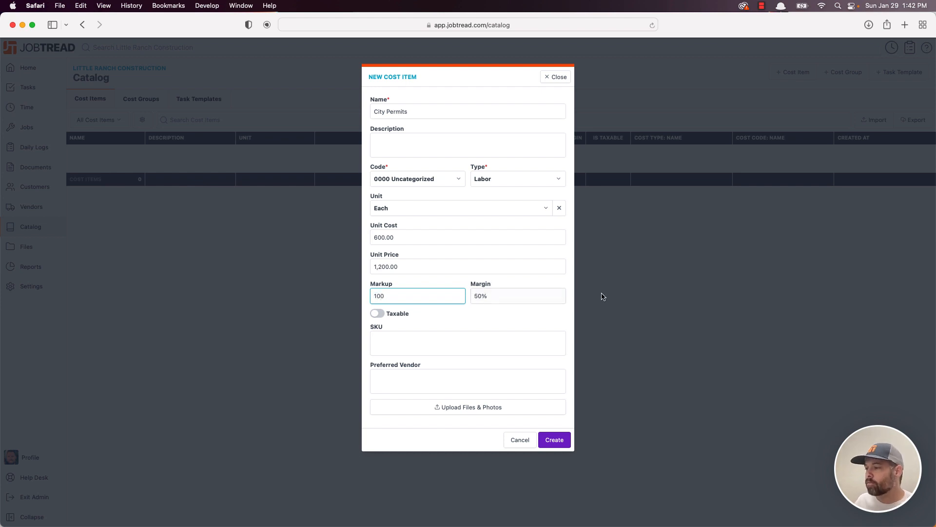
left_click(569, 285)
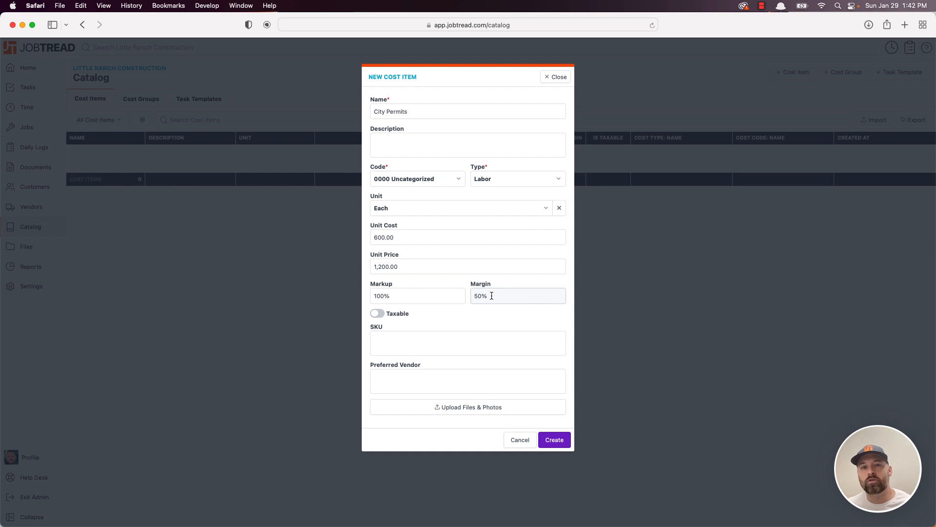
left_click(402, 297)
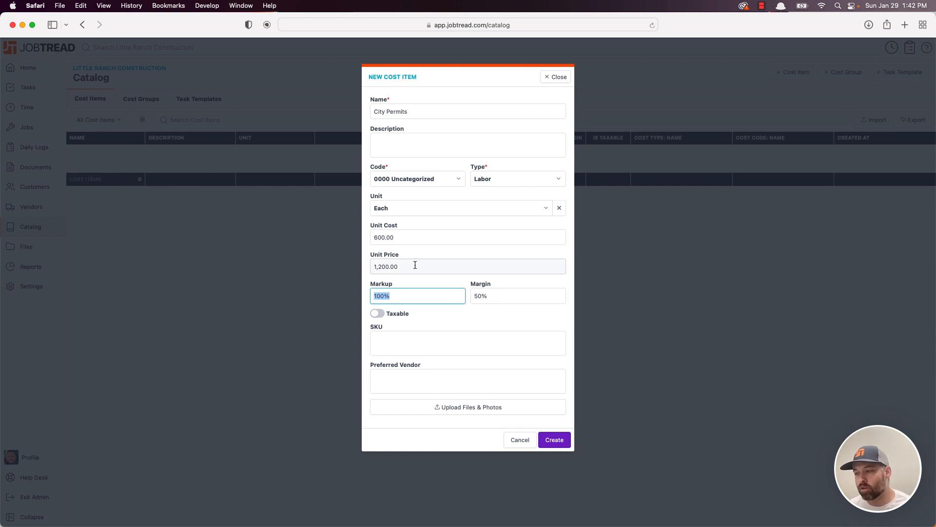
left_click(505, 296)
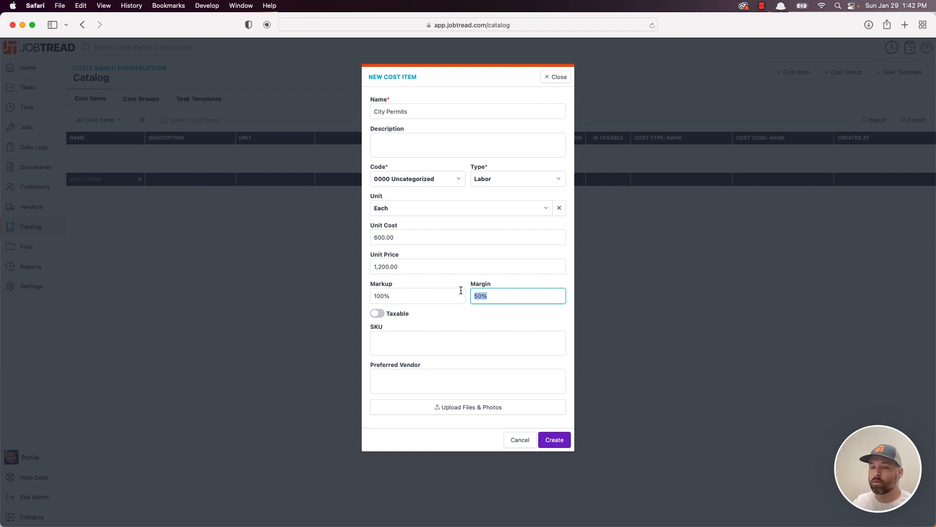
left_click(429, 295)
left_click(498, 295)
double_click(495, 295)
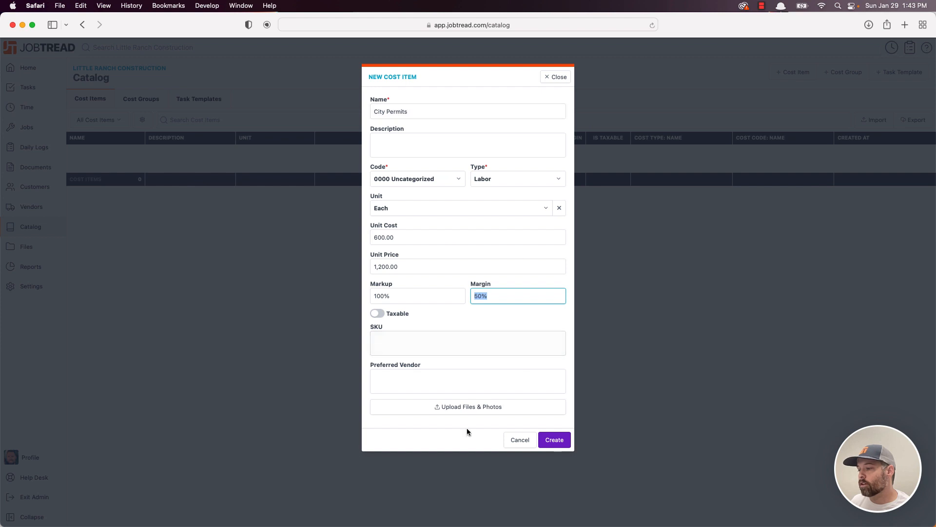
- Save City Permits to the catalog and open the Kitchen Renovation job's budget
left_click(556, 444)
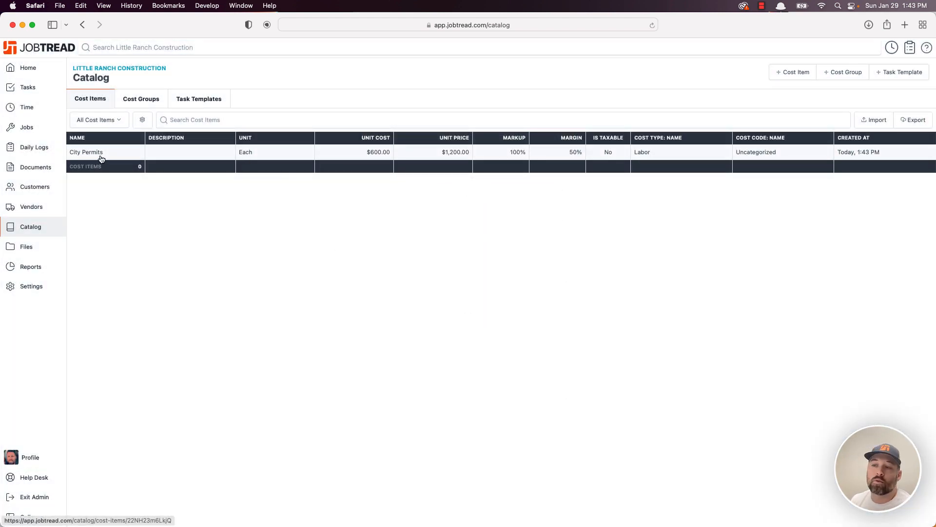
left_click(45, 128)
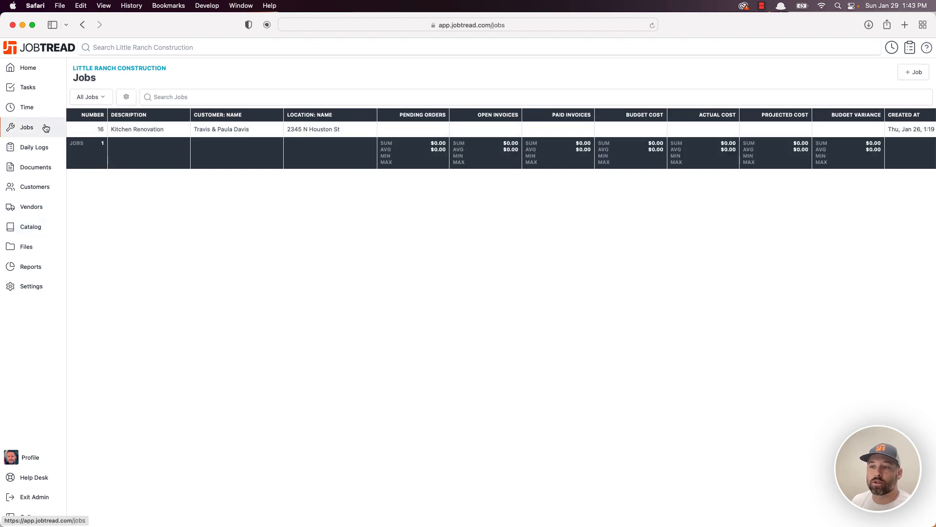
left_click(126, 129)
left_click(133, 99)
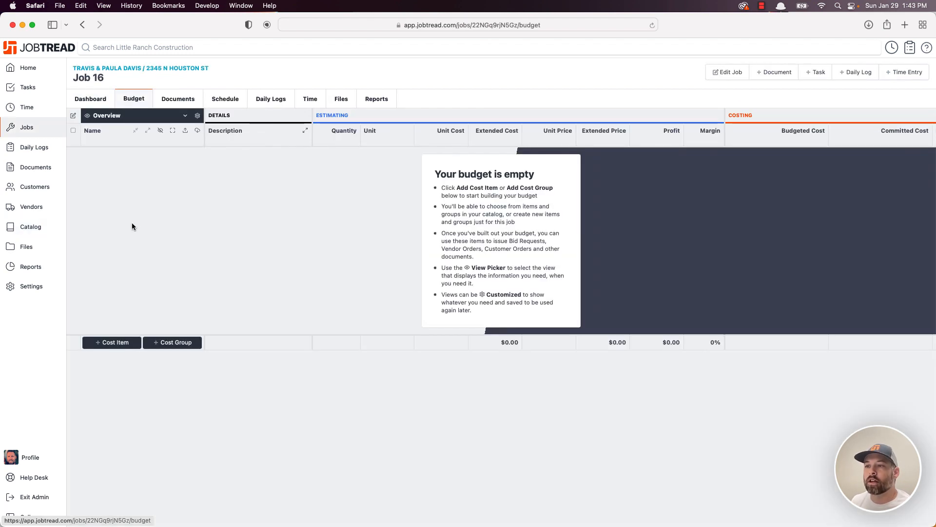
- Add City Permits from the catalog to the budget with quantity 1 and save
left_click(107, 344)
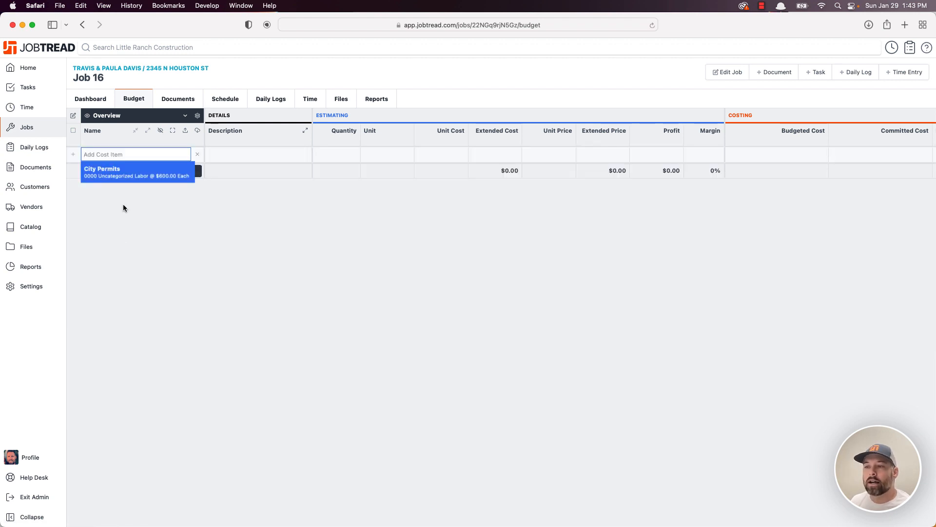
left_click(110, 172)
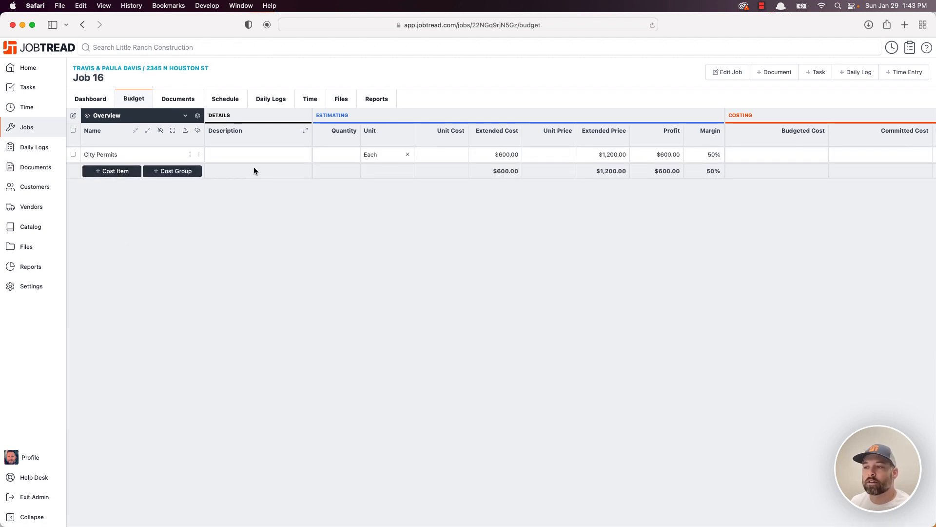
left_click(251, 155)
left_click(337, 155)
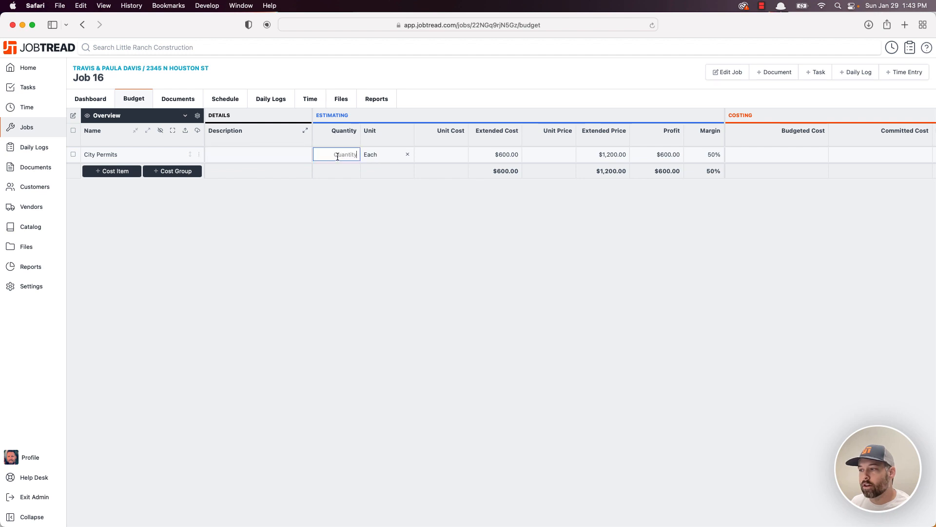
type("1")
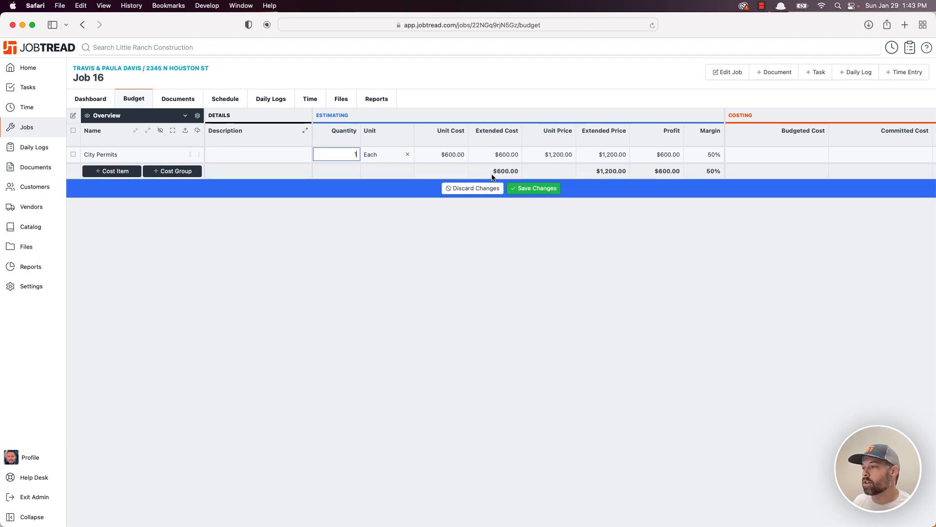
left_click(534, 188)
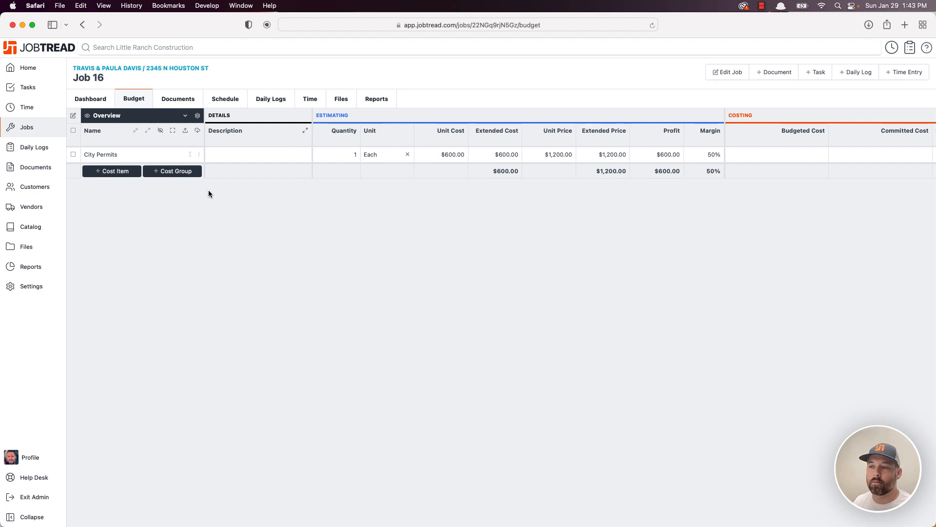
left_click(115, 171)
type("Engine")
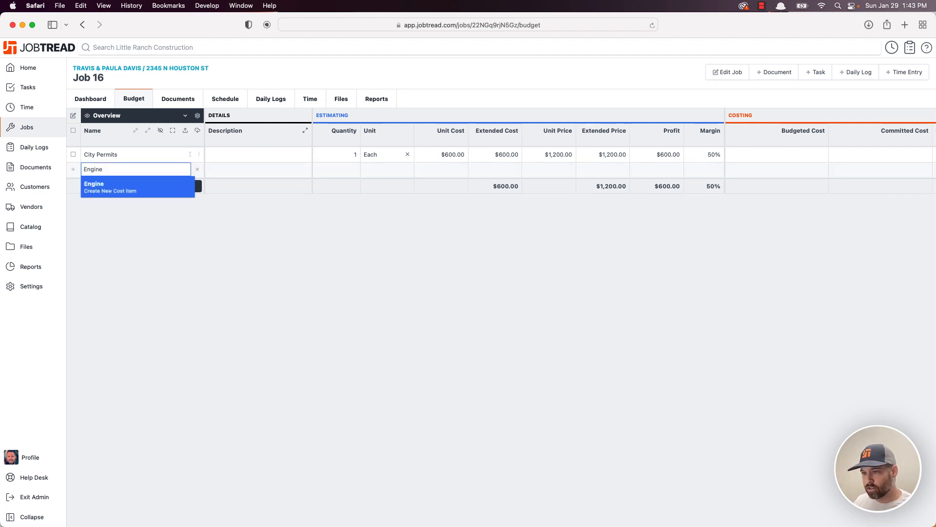
type("ering")
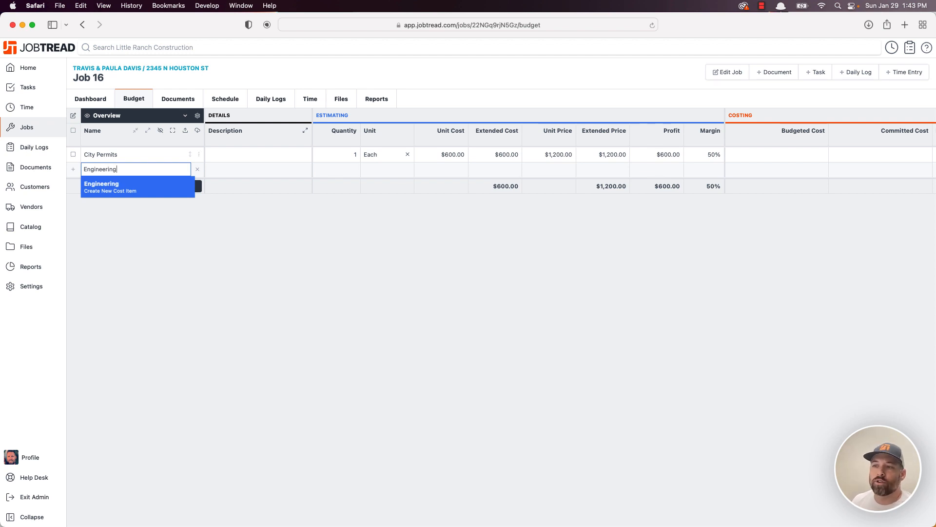
left_click(130, 189)
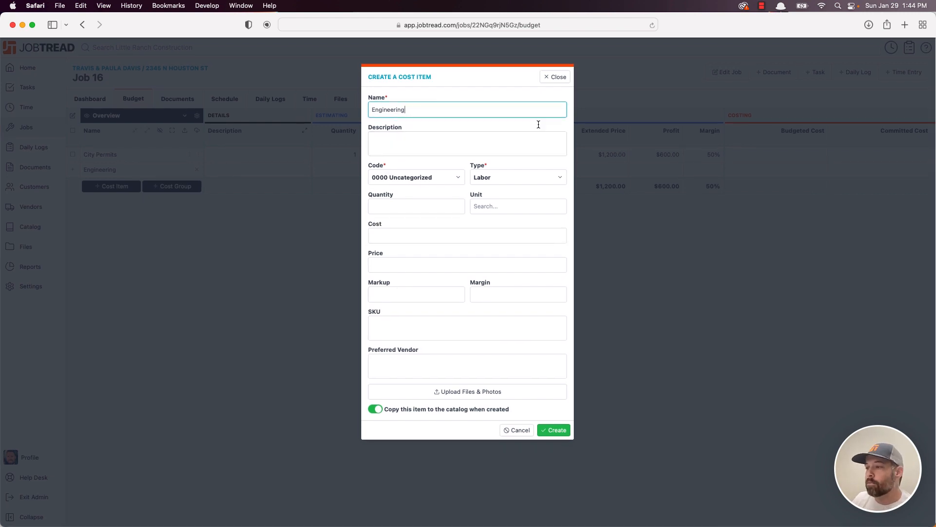
left_click(486, 139)
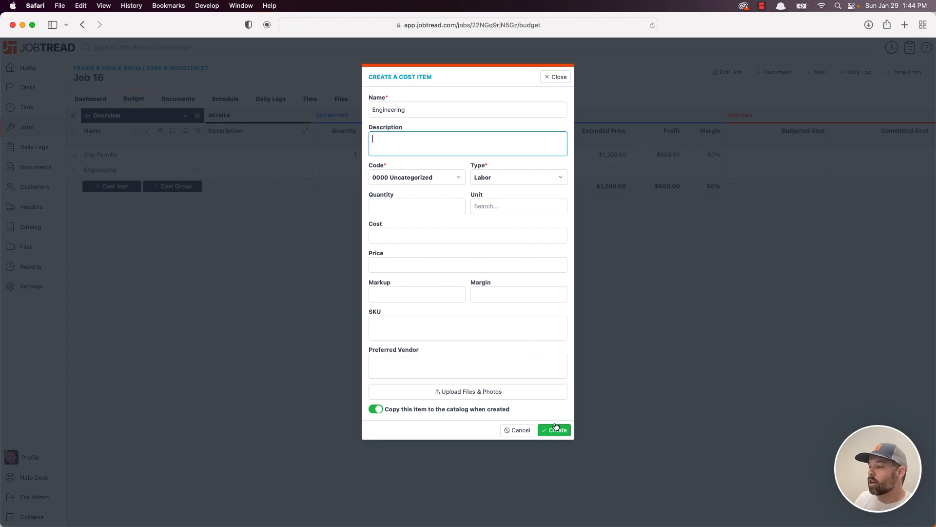
left_click(553, 82)
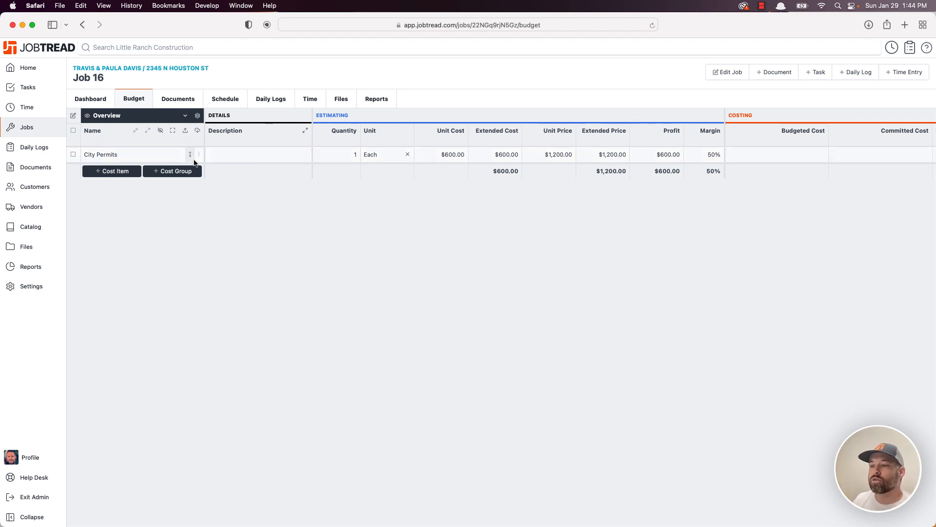
- Delete the City Permits cost item from the catalog and confirm the deletion
left_click(270, 154)
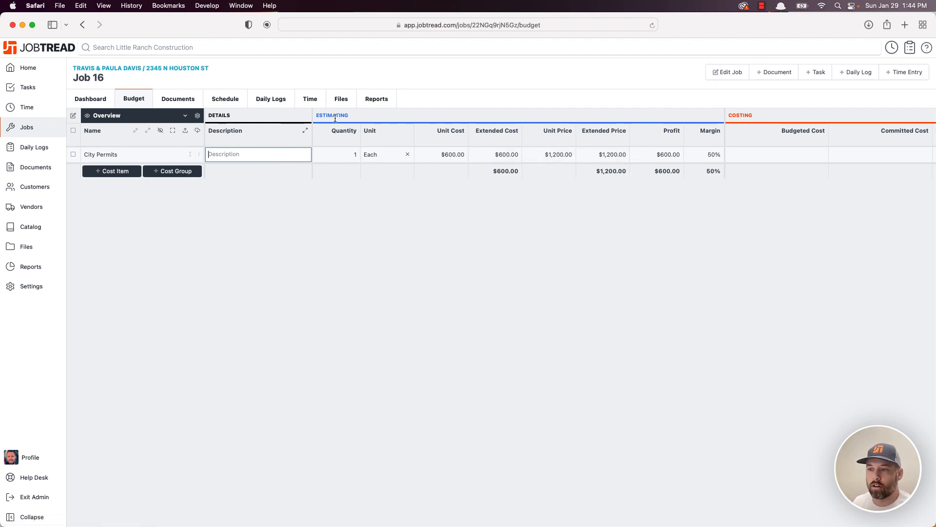
left_click(37, 228)
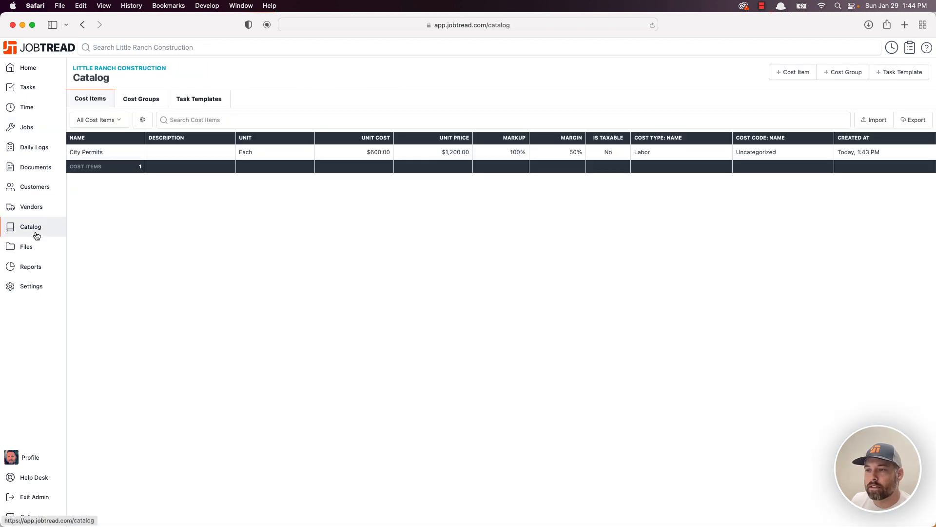
left_click(156, 153)
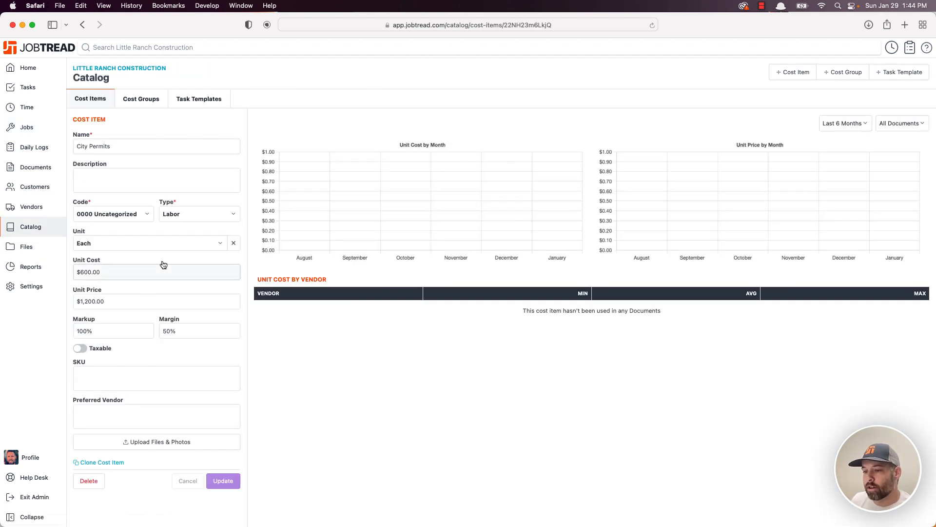
left_click(94, 483)
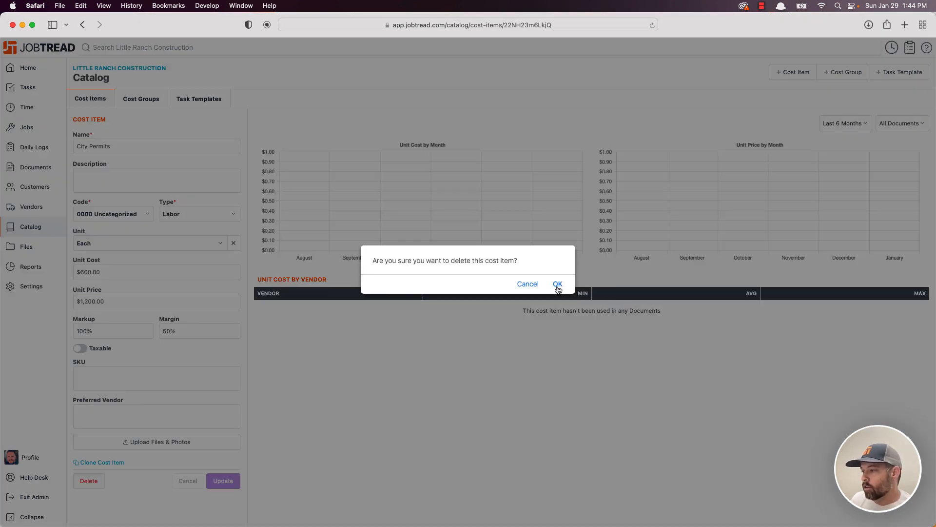
left_click(558, 284)
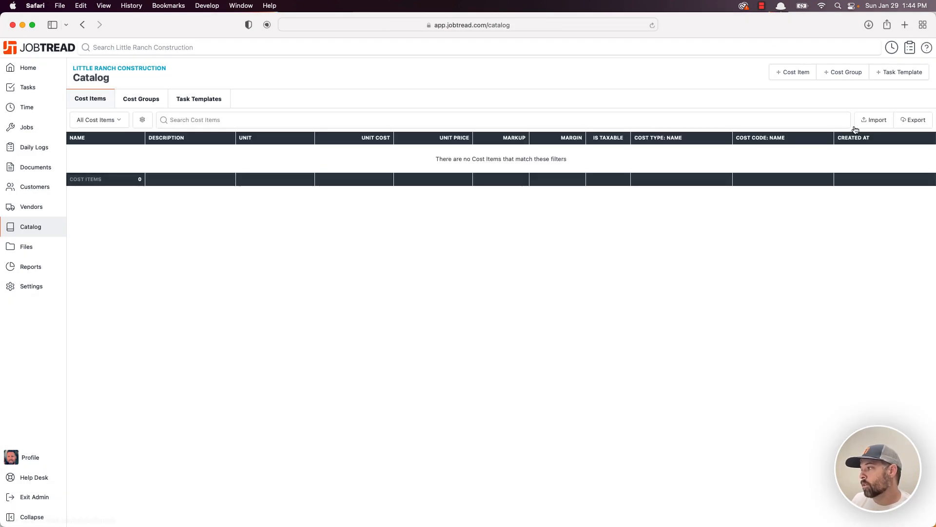
- Upload simple kitchen import.csv as a catalog import and import the remaining rows
left_click(871, 121)
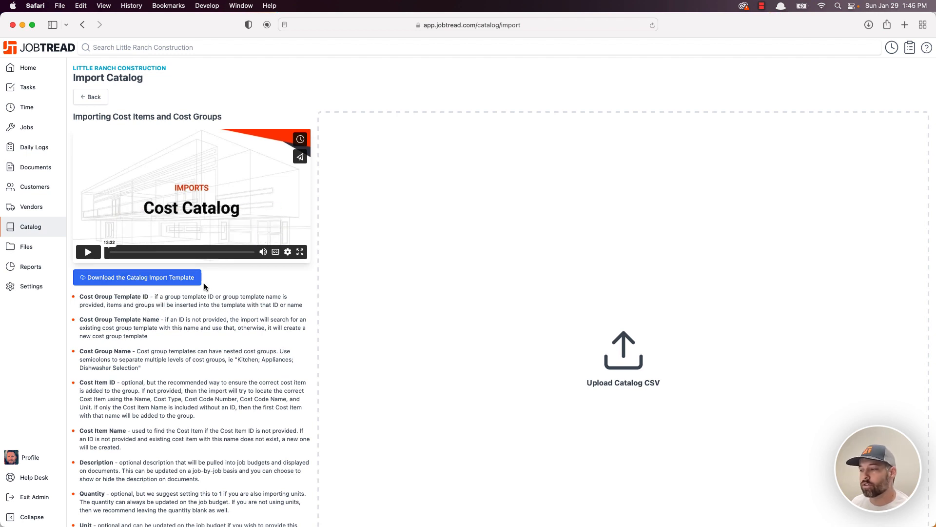
key("super+Tab")
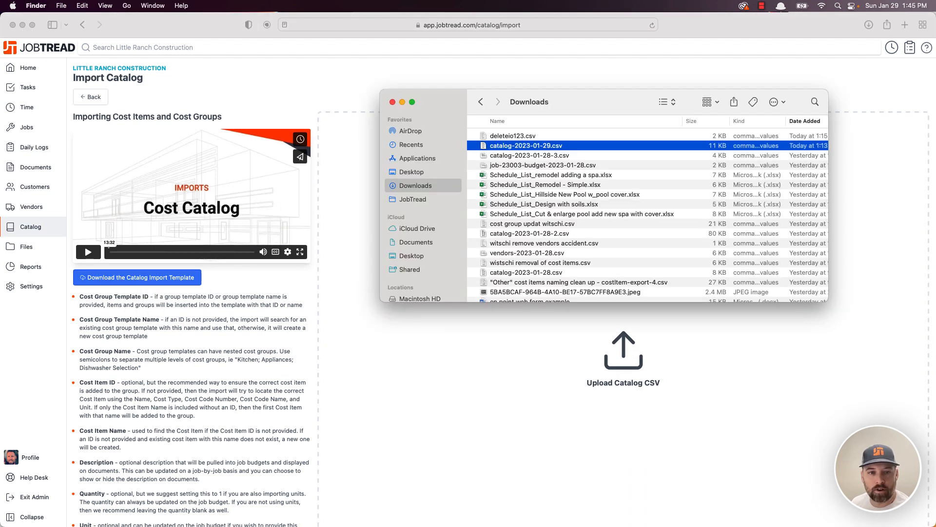
left_click(412, 199)
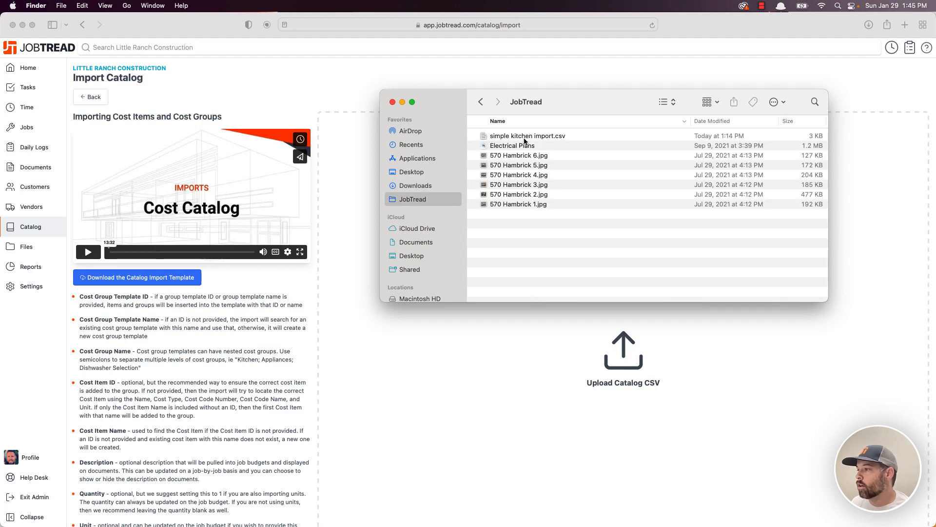
left_click_drag(527, 139, 347, 198)
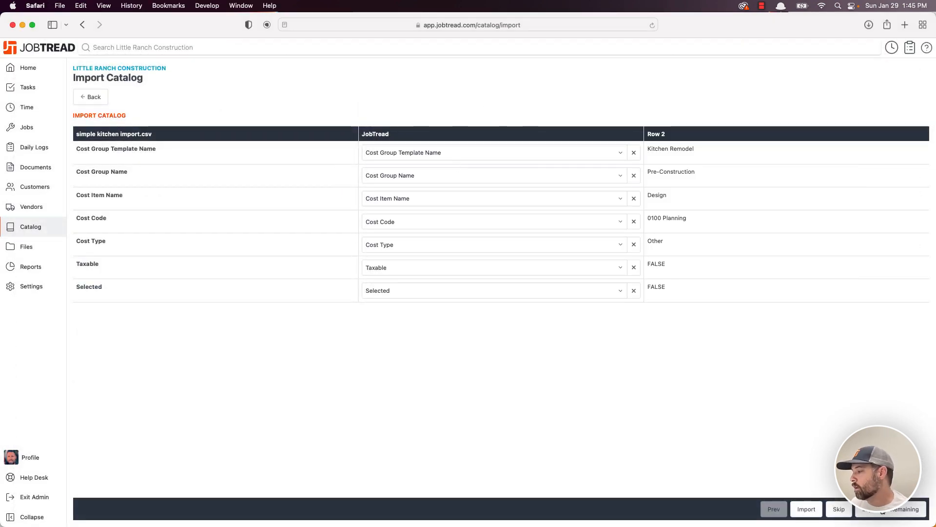
left_click(892, 509)
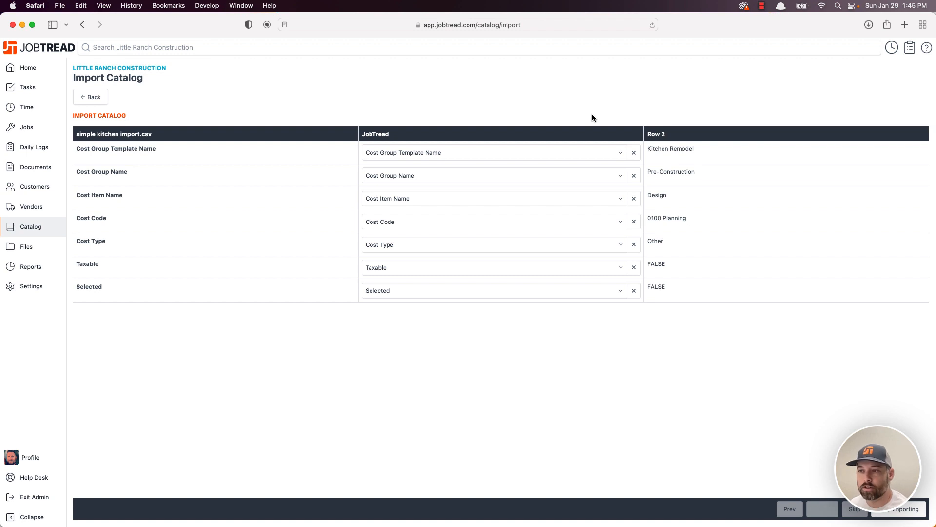
left_click(90, 97)
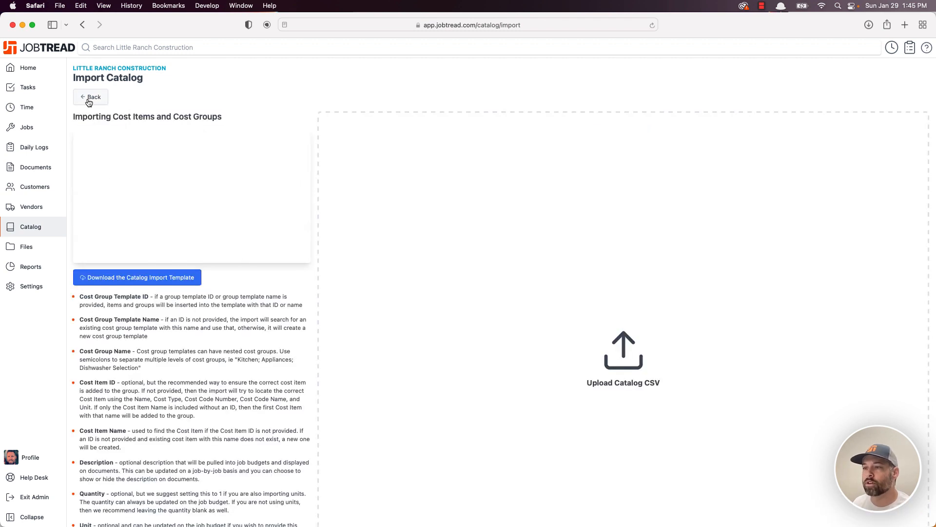
- Return to the catalog's Cost Items list and scroll through the imported kitchen items
left_click(89, 97)
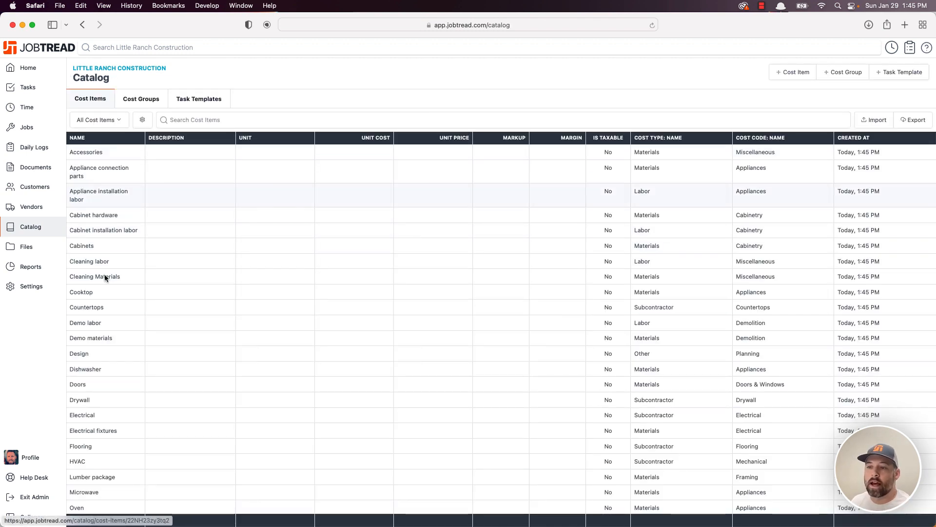
scroll(110, 224, "down", 5)
scroll(112, 223, "up", 5)
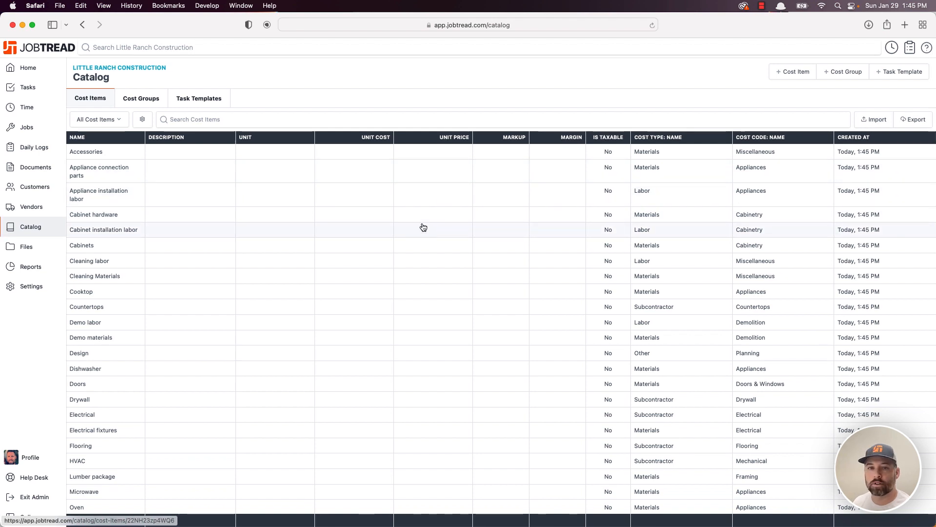
scroll(179, 226, "down", 3)
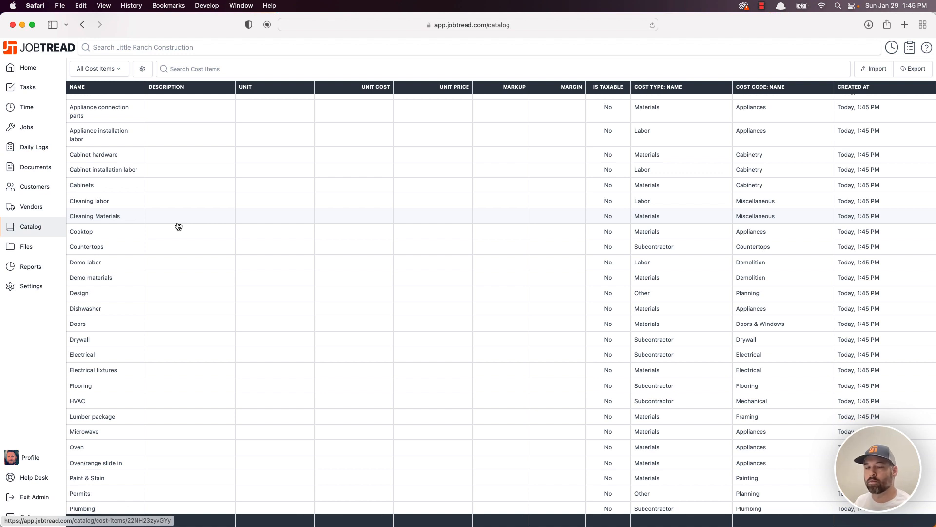
scroll(181, 236, "down", 3)
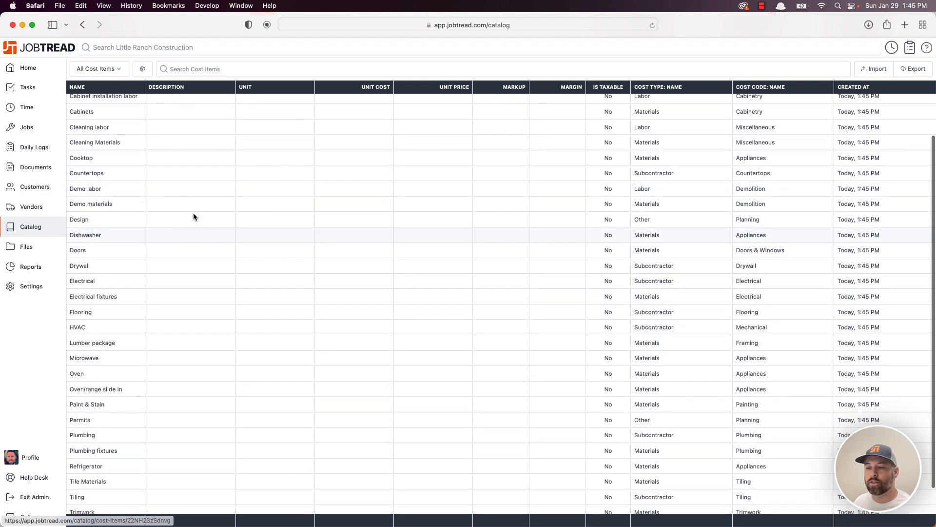
left_click(224, 69)
type("hardwoo")
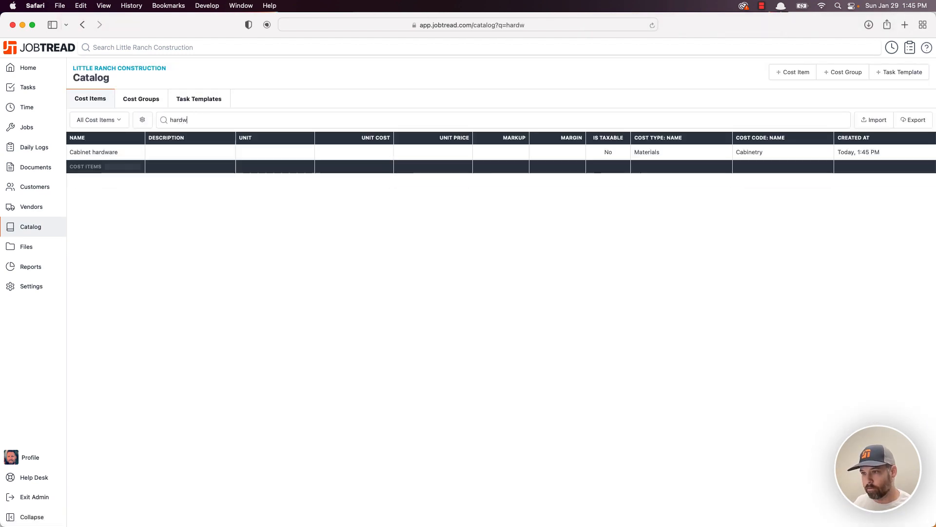
key("BackSpace")
key("BackSpace")
key("BackSpace")
key("BackSpace")
key("BackSpace")
key("BackSpace")
key("BackSpace")
type("fl")
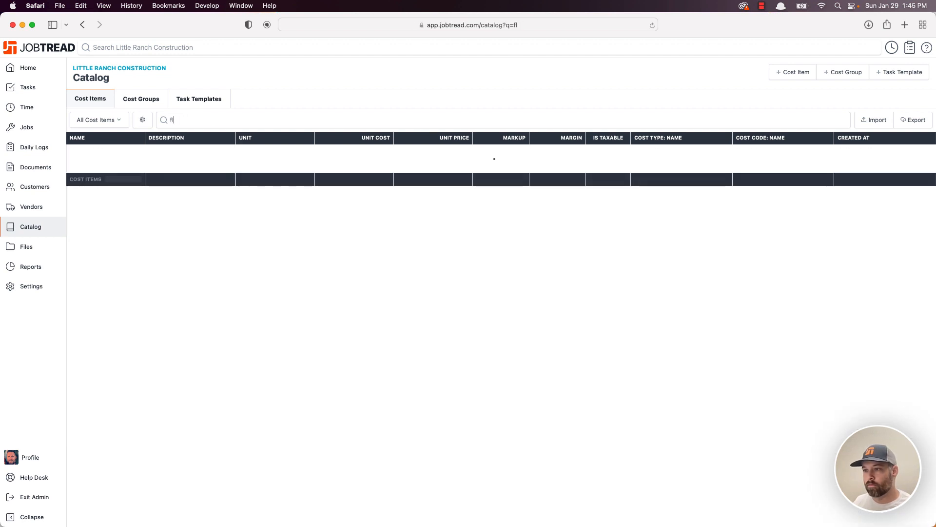
type("ooring")
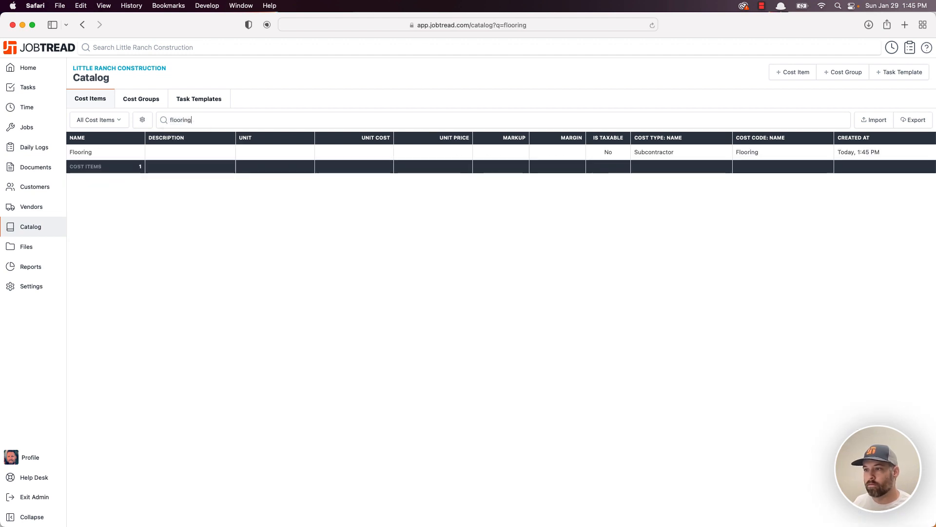
left_click(136, 154)
double_click(105, 146)
type("Hardwood Flooring")
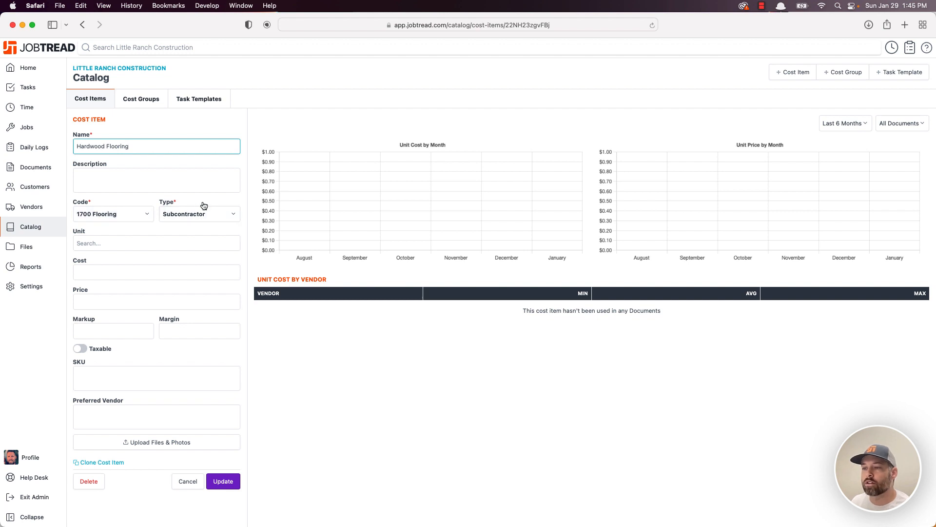
left_click(126, 243)
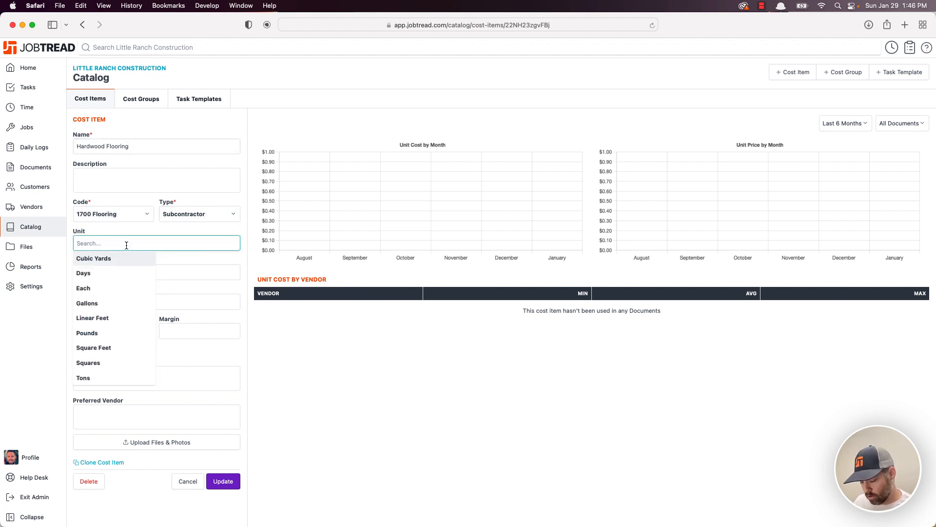
type("sq")
left_click(110, 259)
left_click(109, 271)
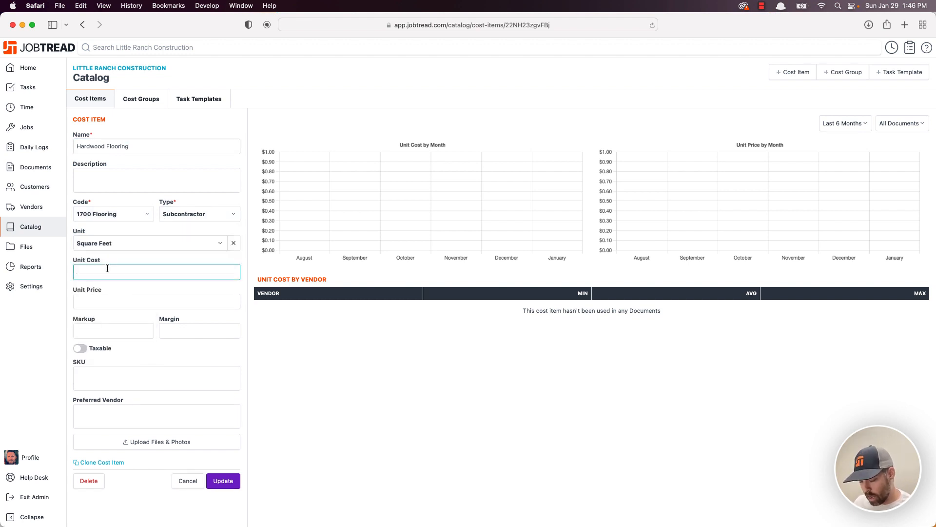
type("6.5")
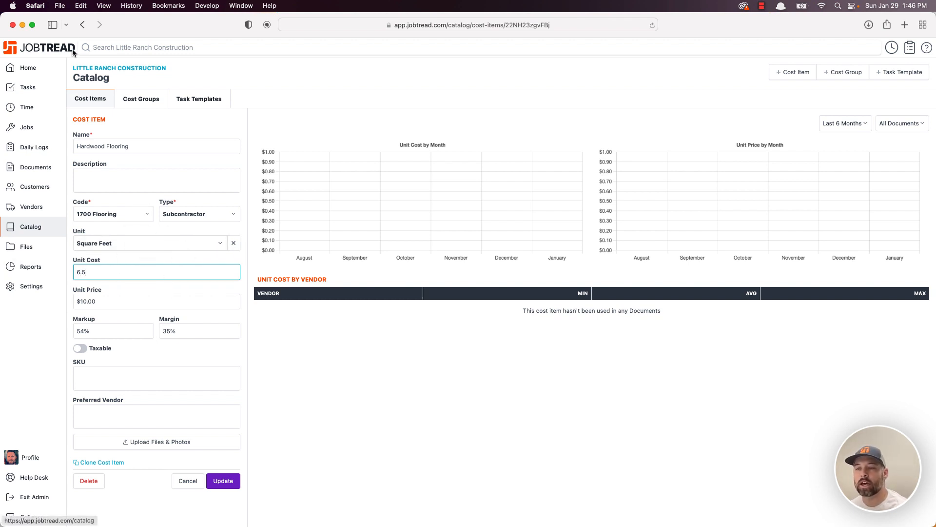
left_click(82, 25)
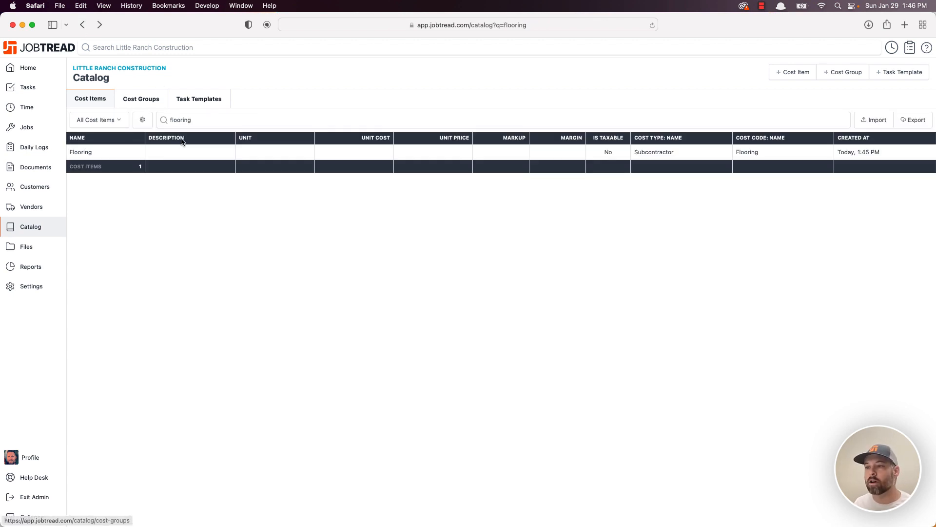
double_click(177, 120)
key("BackSpace")
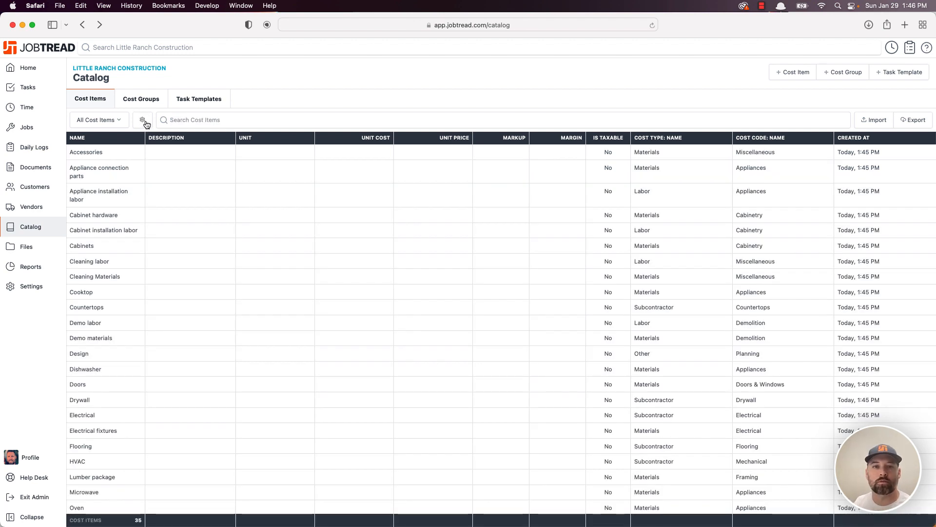
- View the catalog cost groups, then check Job 16's budget without adding a cost item
left_click(141, 99)
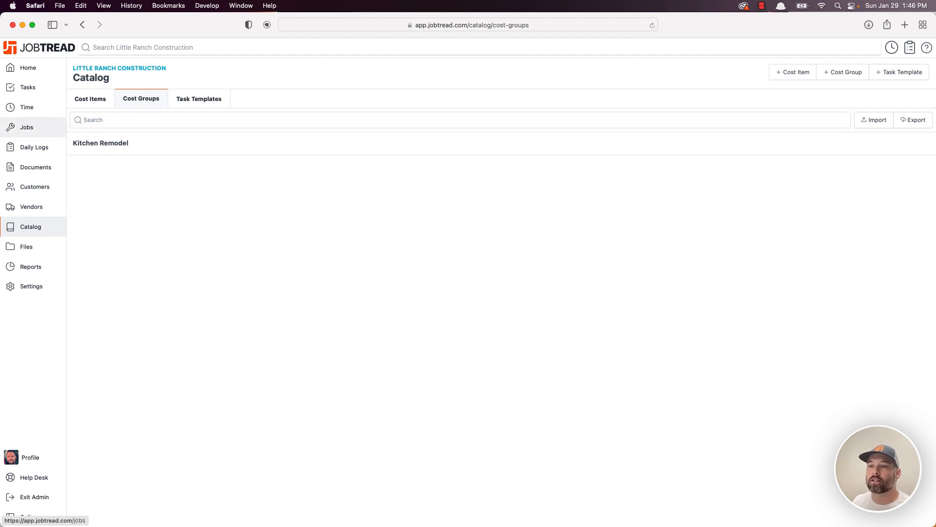
left_click(24, 128)
left_click(125, 130)
left_click(134, 99)
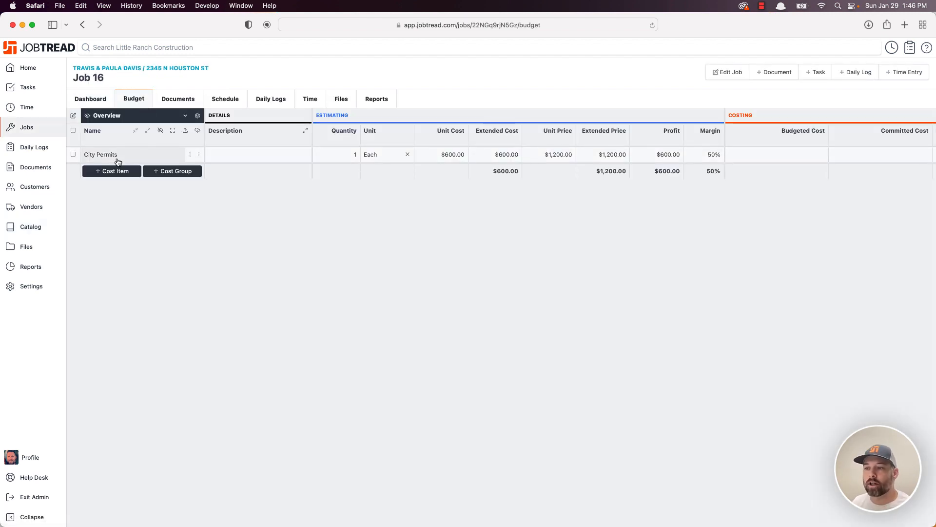
left_click(116, 170)
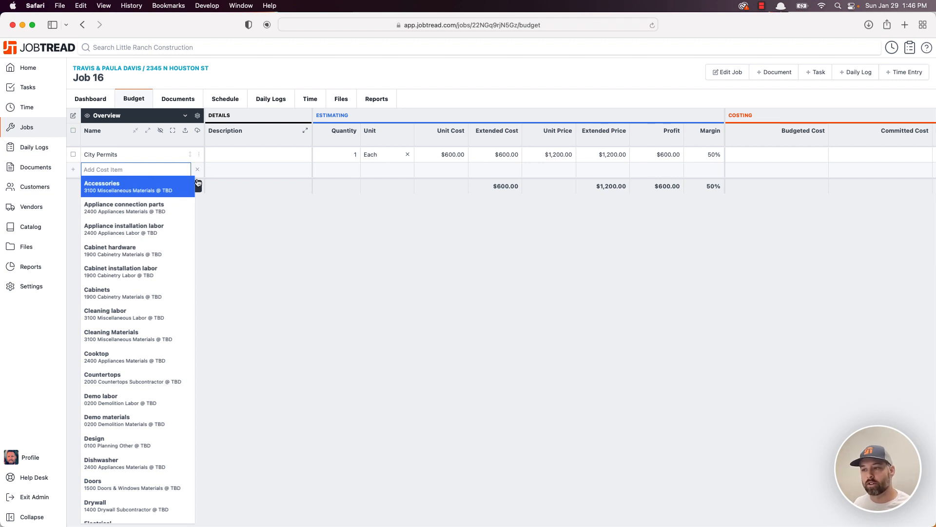
left_click(197, 169)
- Start a new cost group template from the catalog's Cost Groups
left_click(30, 226)
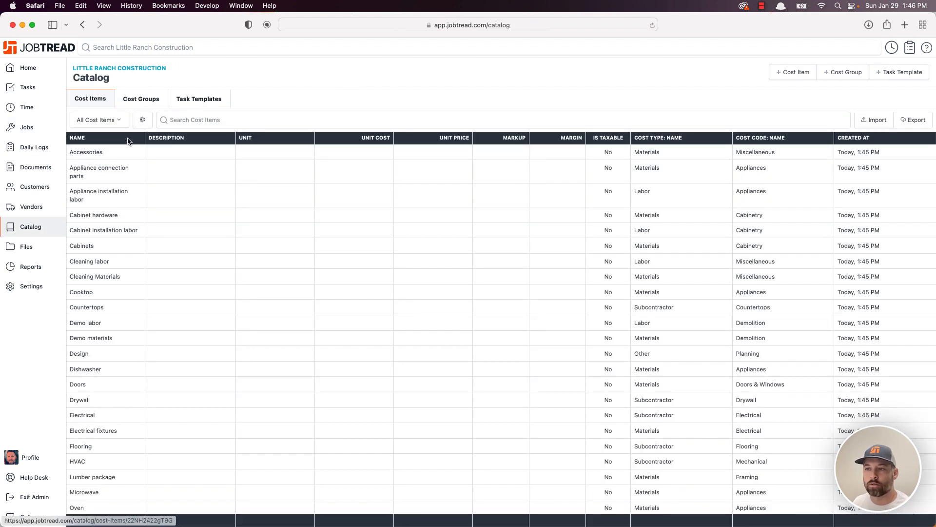
left_click(141, 98)
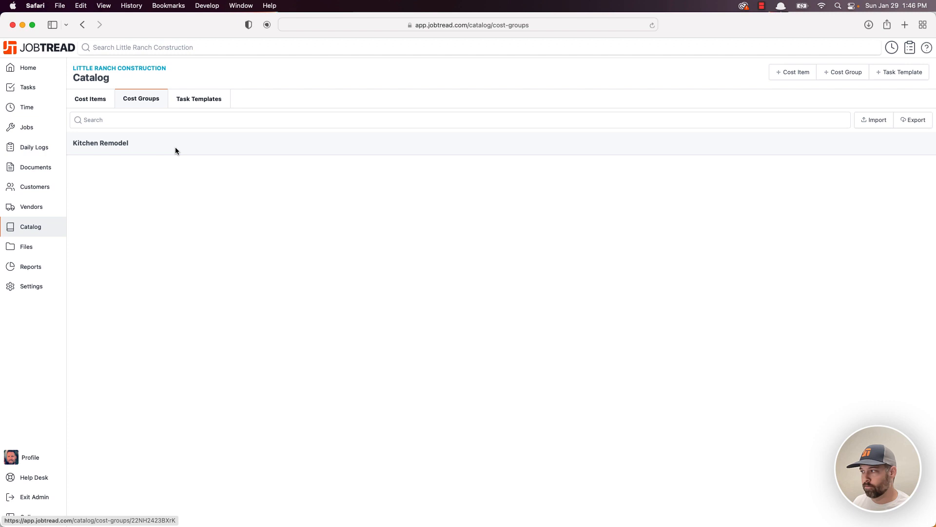
left_click(846, 74)
- Name the template 'Roofing Install' and add a new group called 'Roof Install'
left_click(146, 120)
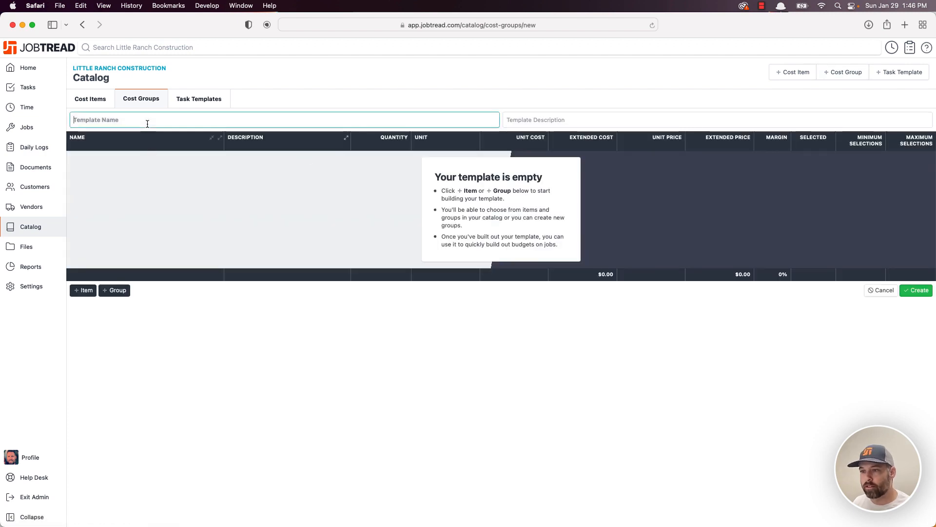
type("Roofing Ins")
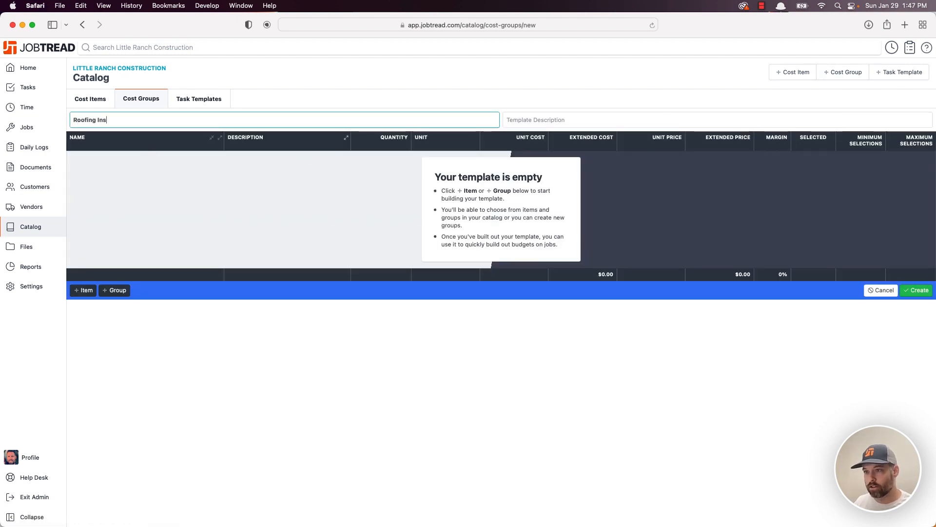
type("tall")
left_click(537, 122)
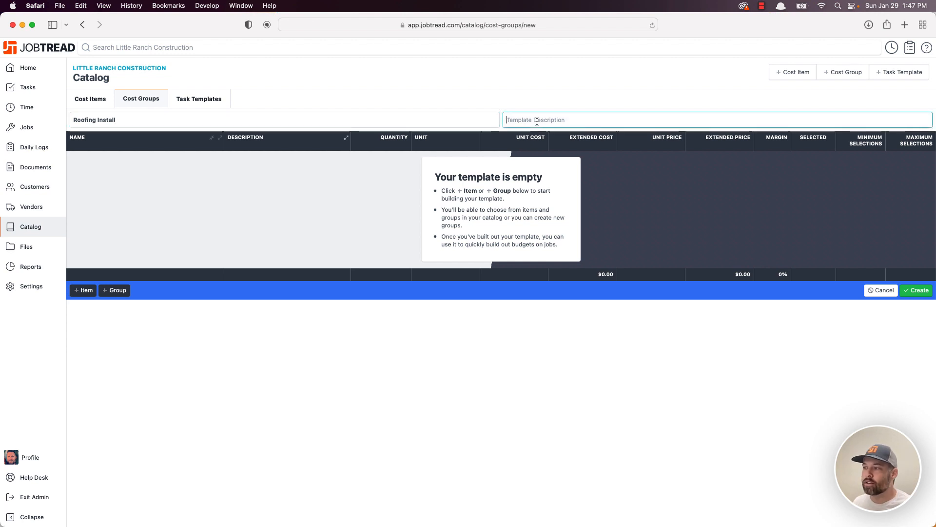
left_click(171, 120)
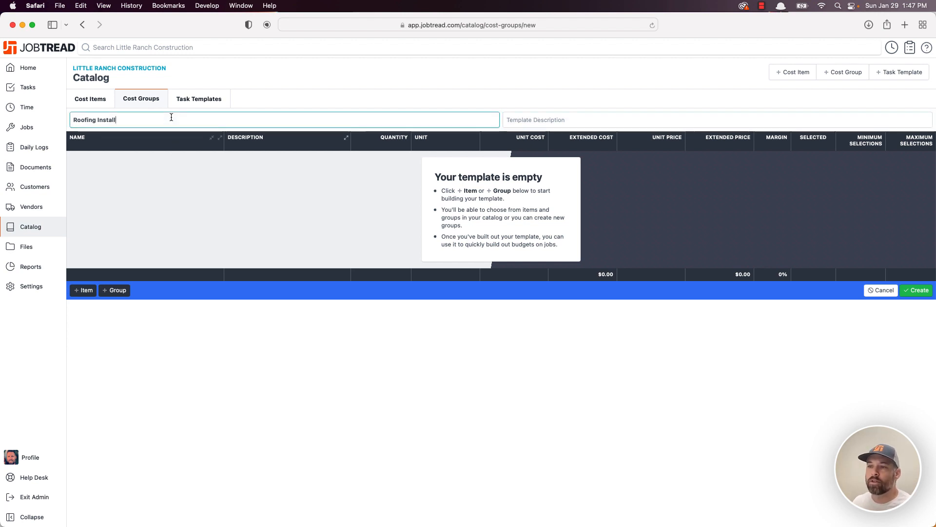
left_click(536, 128)
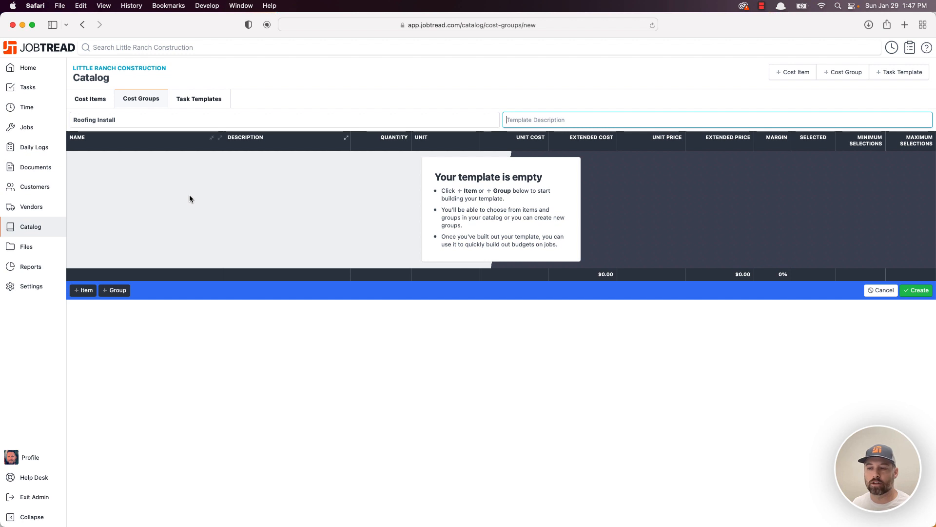
left_click(115, 289)
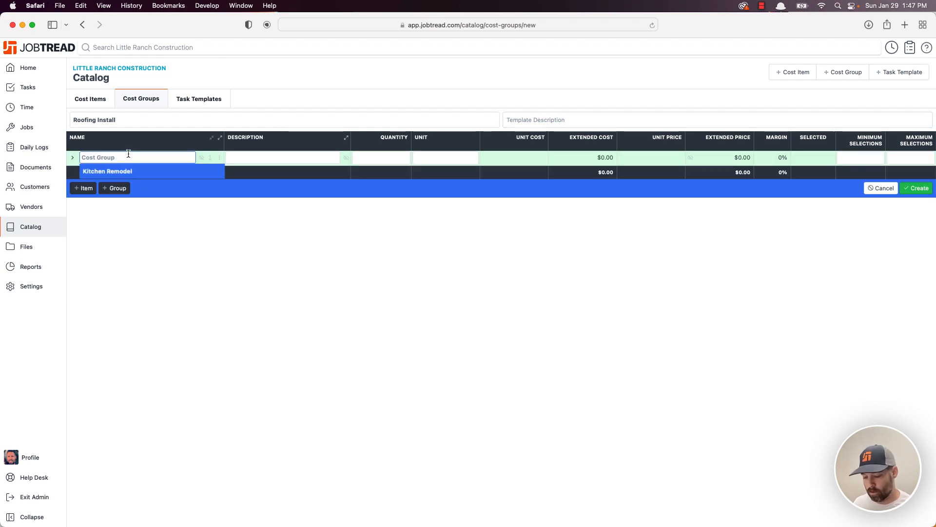
type("Roof Install")
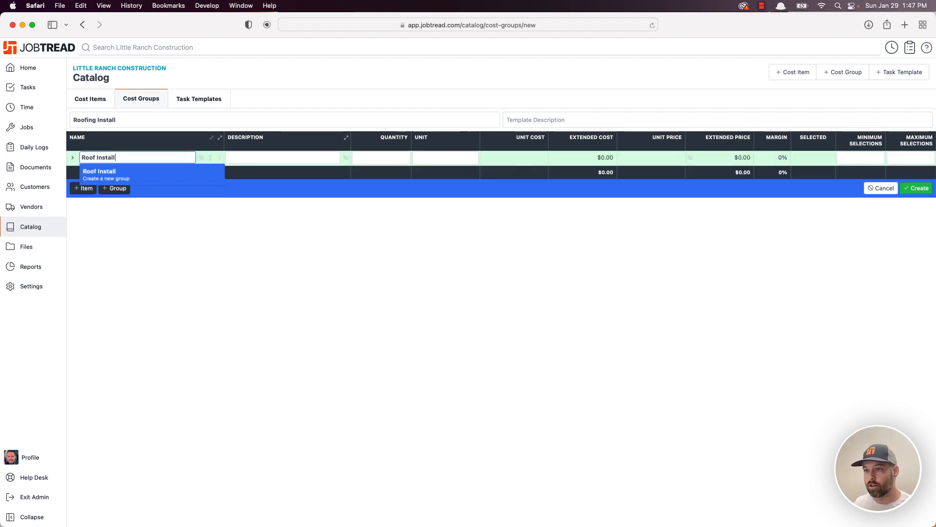
left_click(133, 174)
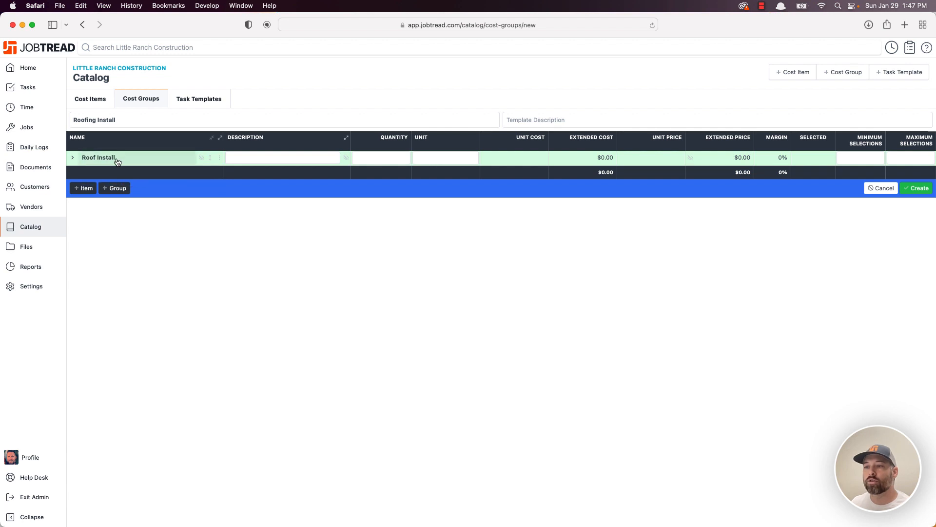
- Add Appliance connection parts, Countertops and Plumbing fixtures from the catalog to Roof Install
left_click(219, 158)
left_click(241, 161)
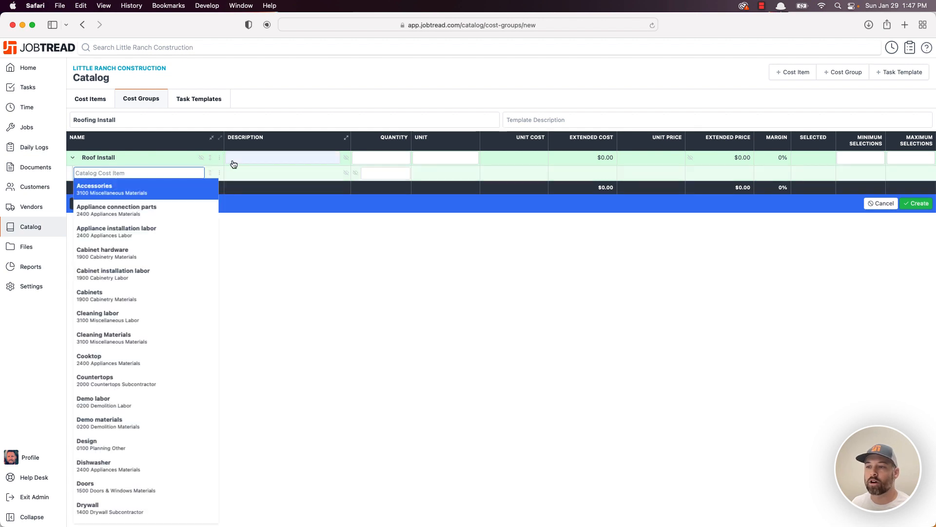
left_click(150, 207)
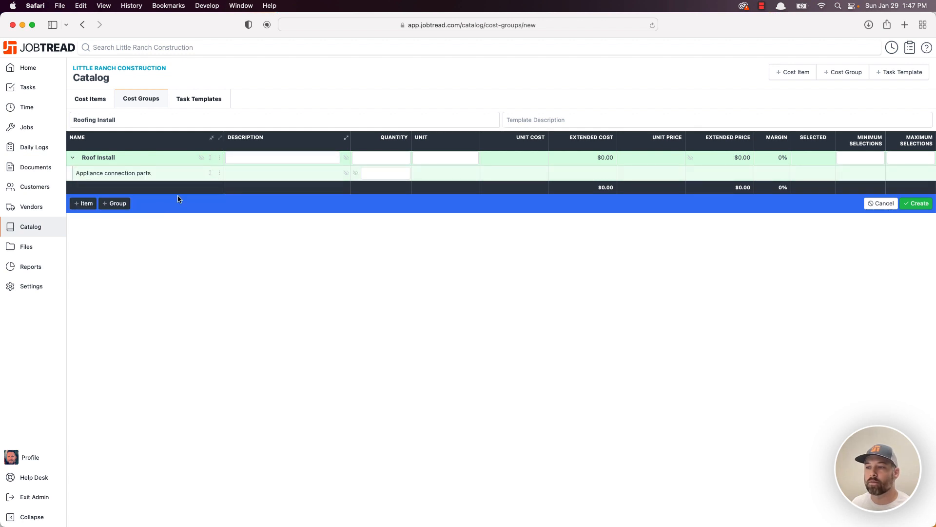
left_click(219, 158)
left_click(241, 159)
scroll(138, 275, "down", 3)
left_click(138, 275)
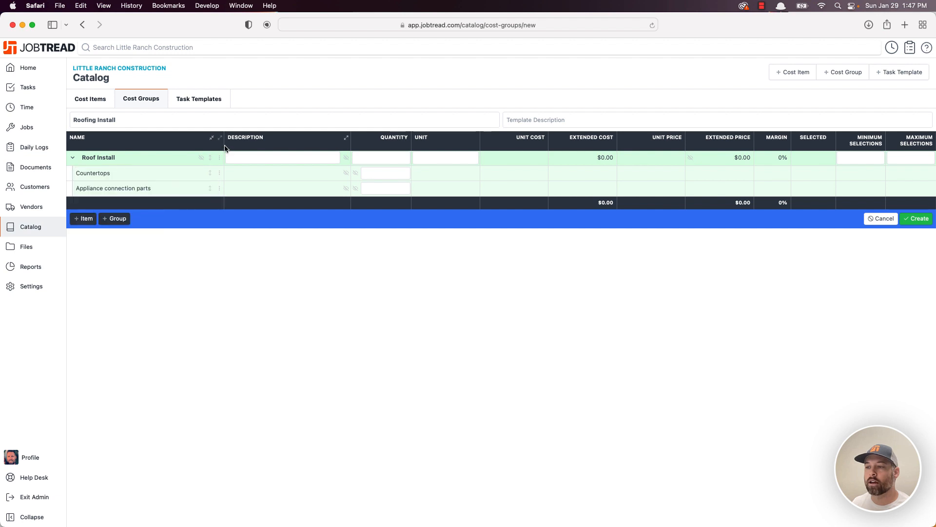
left_click(220, 158)
left_click(238, 171)
scroll(182, 215, "down", 10)
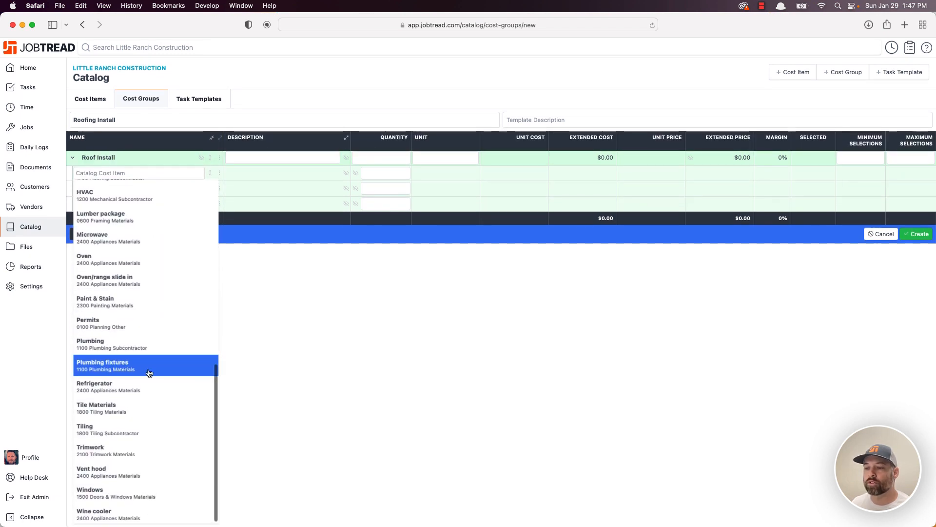
left_click(149, 366)
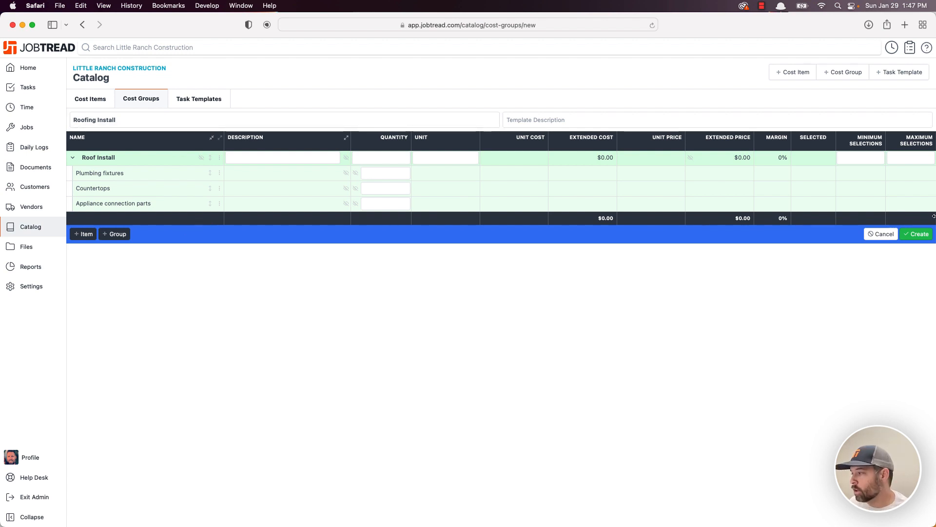
- Save the Roofing Install template and open Job 16's budget
left_click(921, 235)
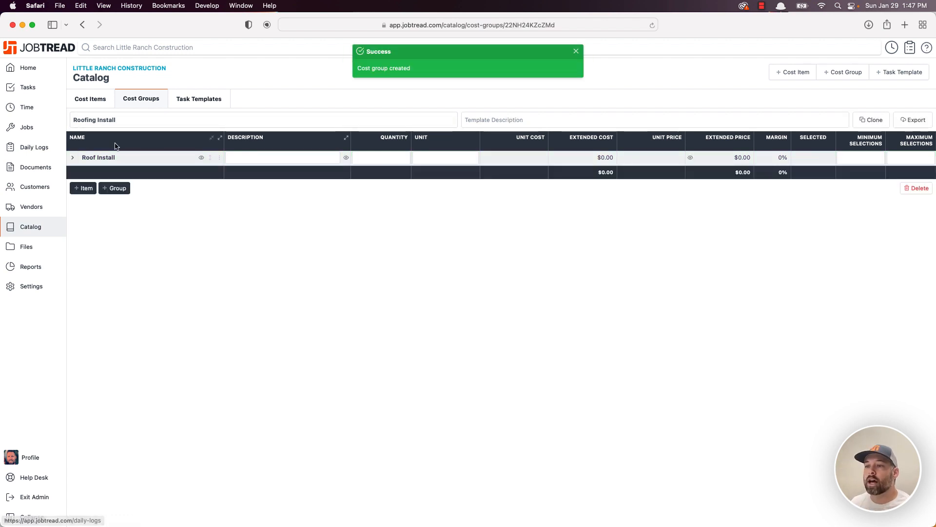
left_click(47, 128)
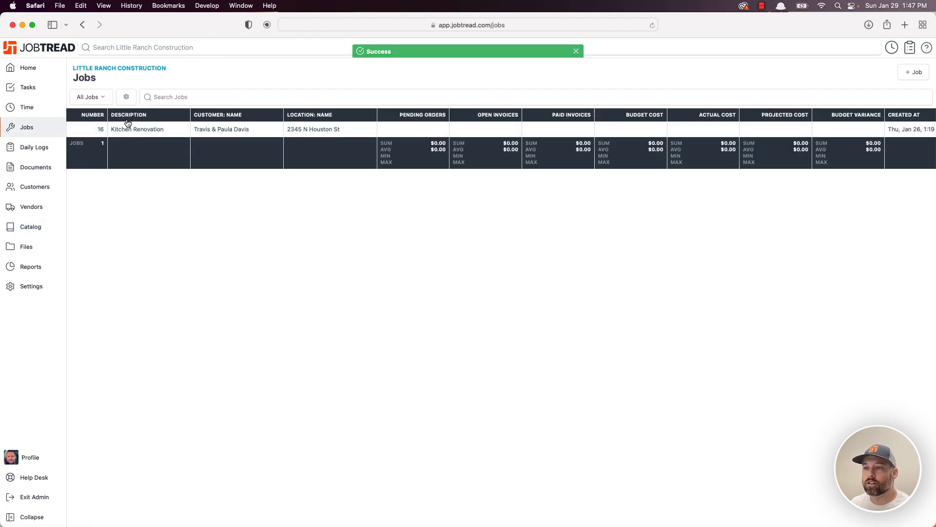
left_click(125, 126)
left_click(133, 100)
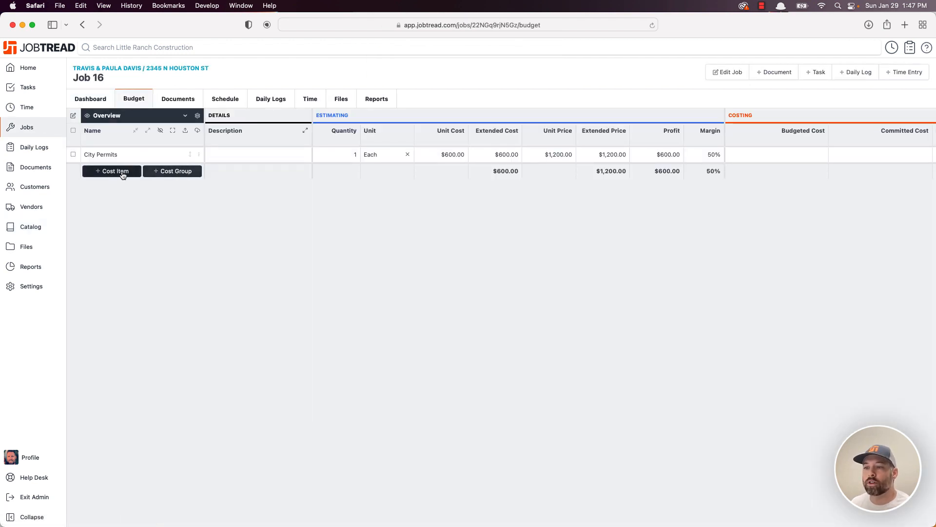
- Insert the Roofing Install cost group into Job 16's budget, then view the Kitchen Remodel catalog template
left_click(164, 171)
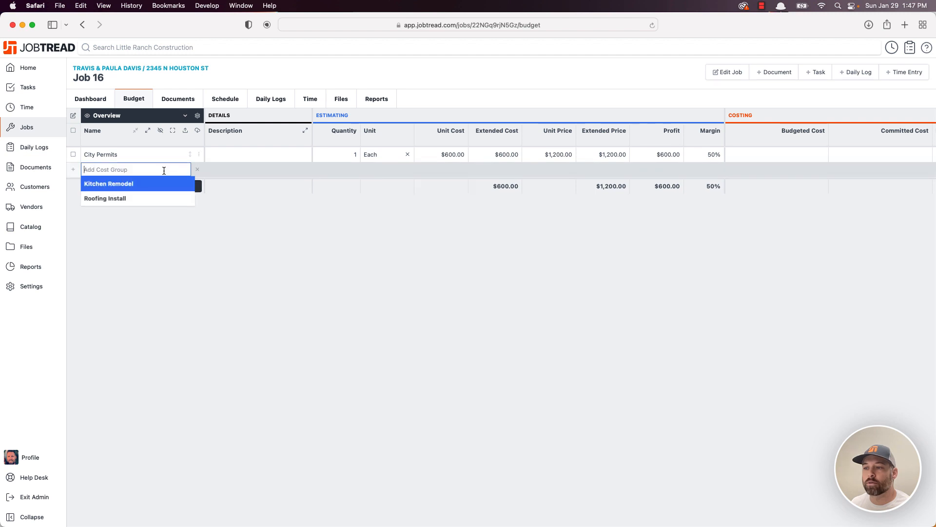
left_click(129, 198)
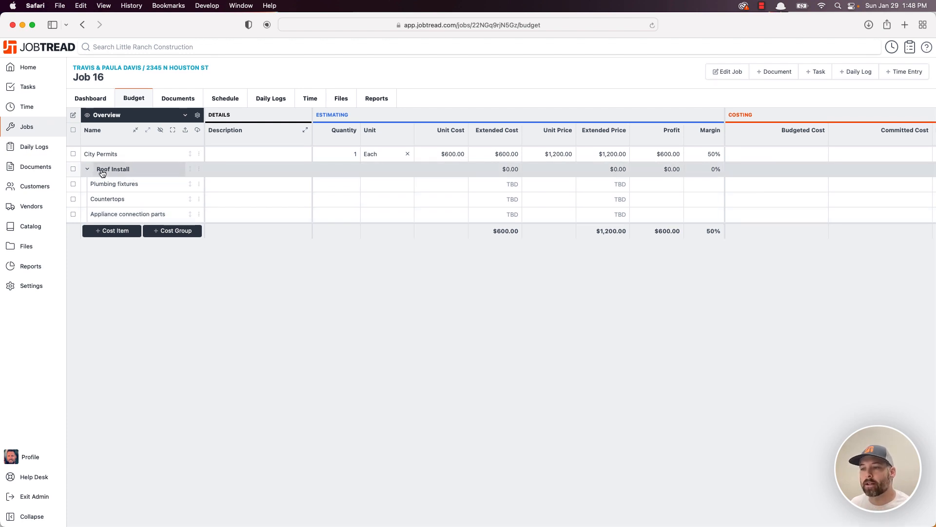
left_click(31, 225)
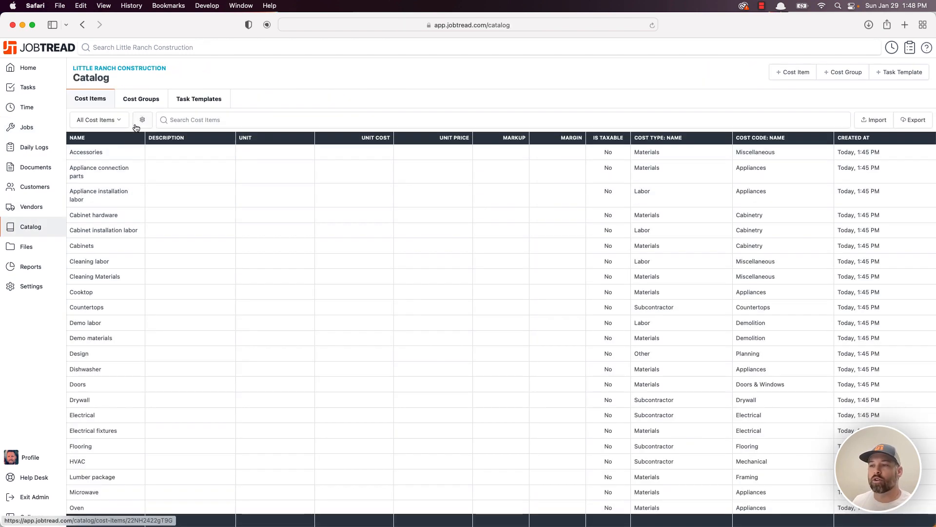
left_click(139, 99)
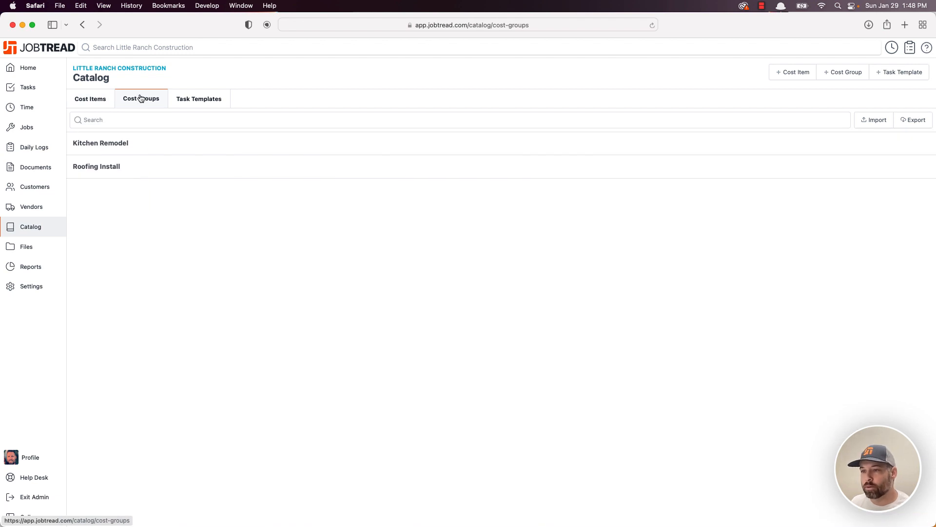
left_click(104, 143)
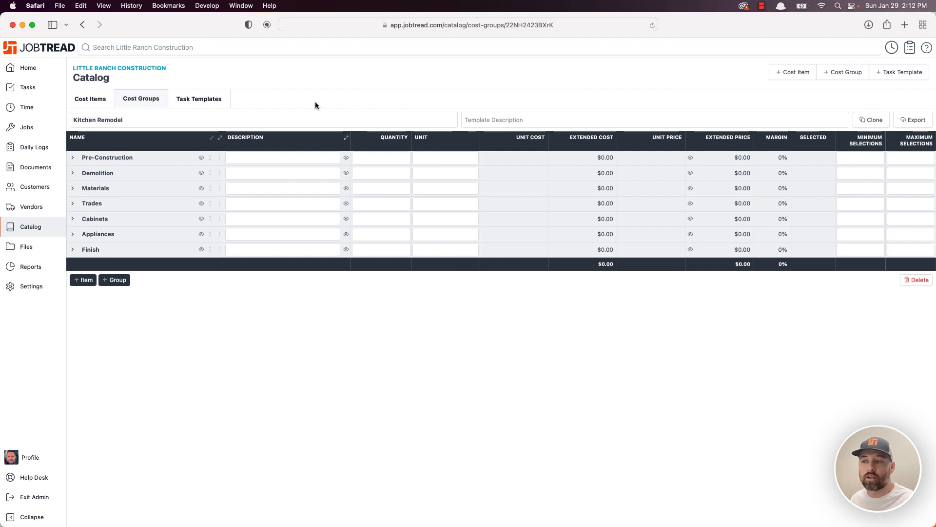
- Expand the Kitchen Remodel groups, hide Pre-Construction's sub-items on documents, then go to Settings
left_click(220, 142)
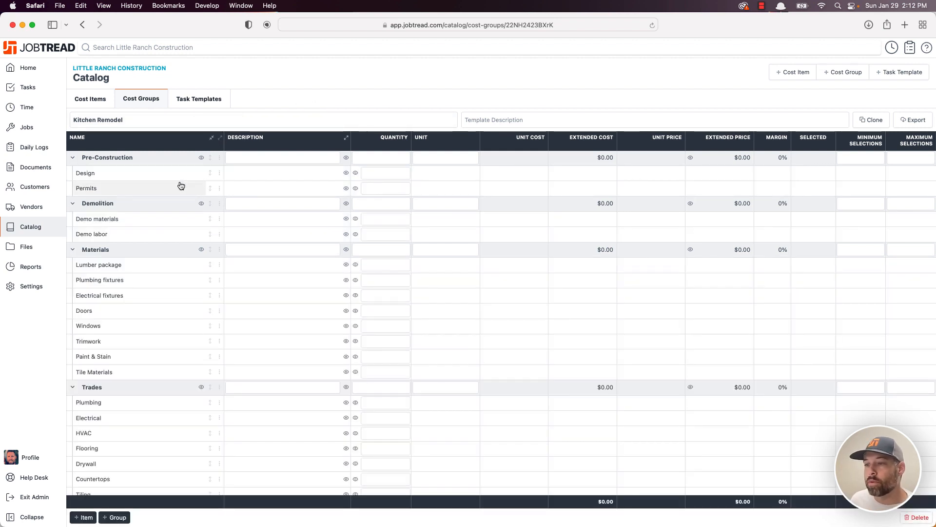
scroll(181, 185, "down", 8)
scroll(182, 185, "up", 8)
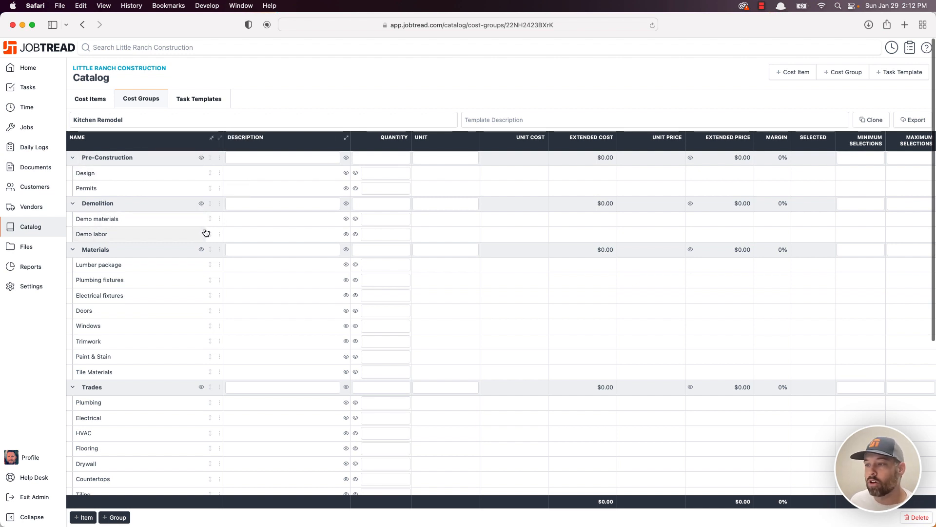
left_click(202, 159)
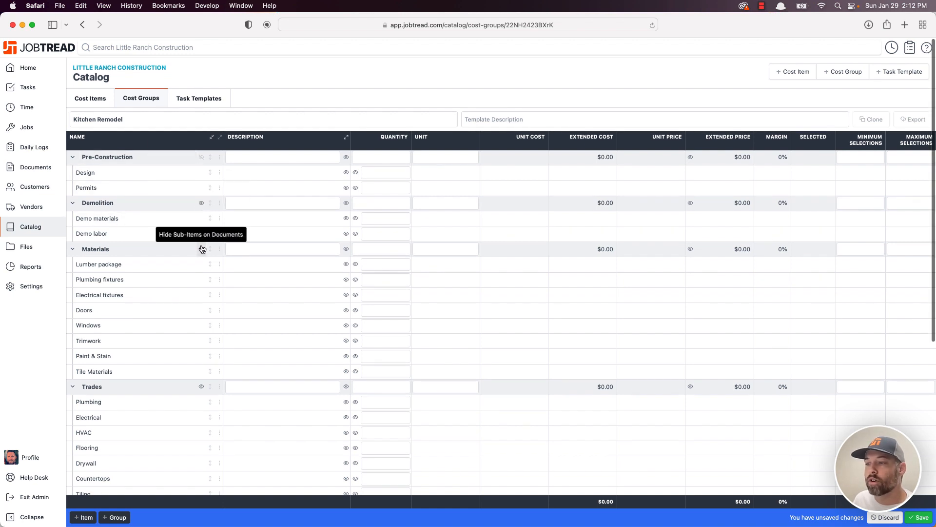
left_click(35, 288)
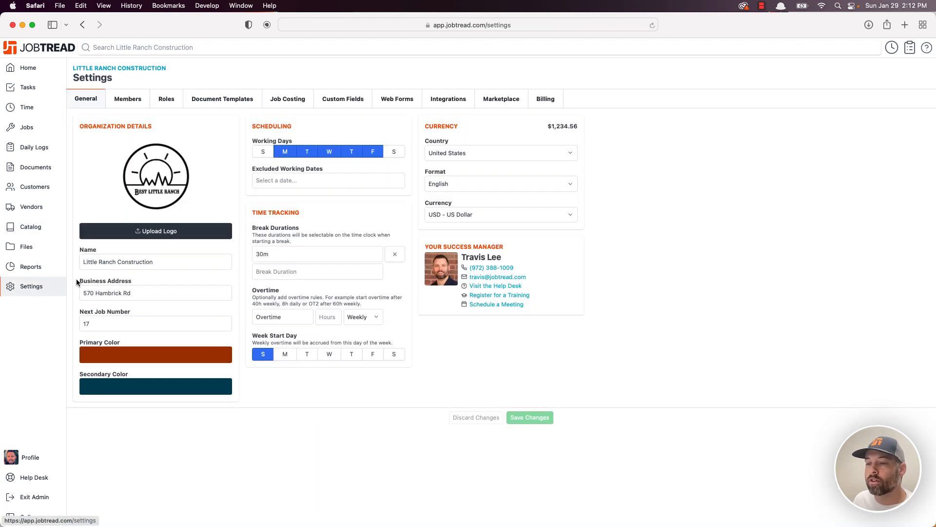
- Turn on Show Only Top Level Items in the Proposal document template
left_click(236, 100)
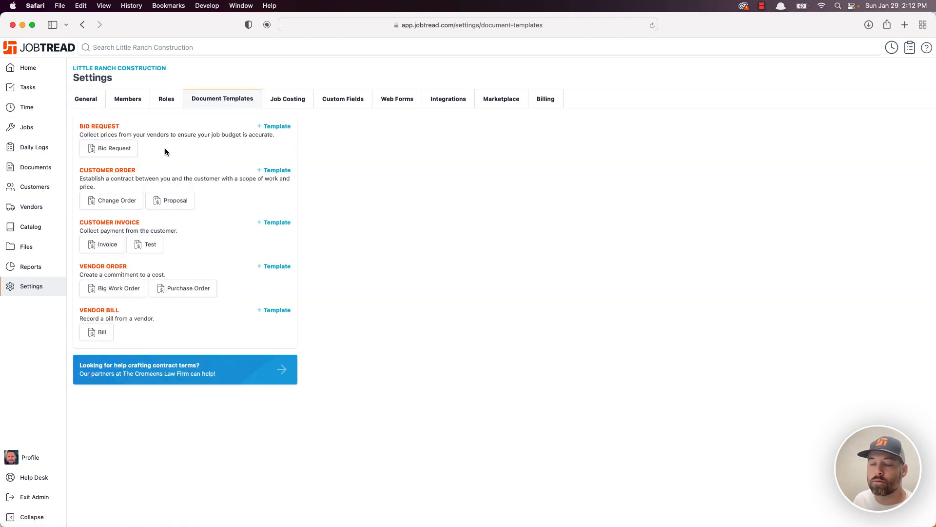
left_click(173, 199)
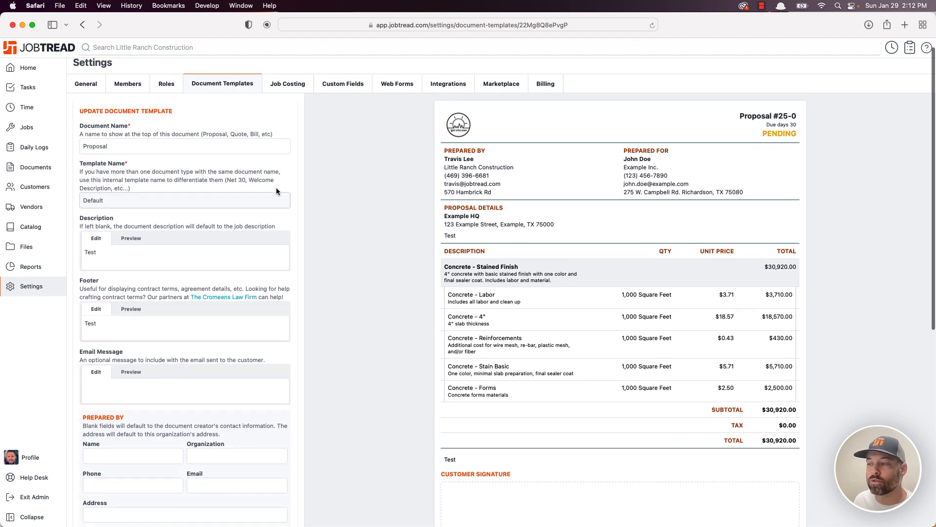
scroll(326, 187, "down", 5)
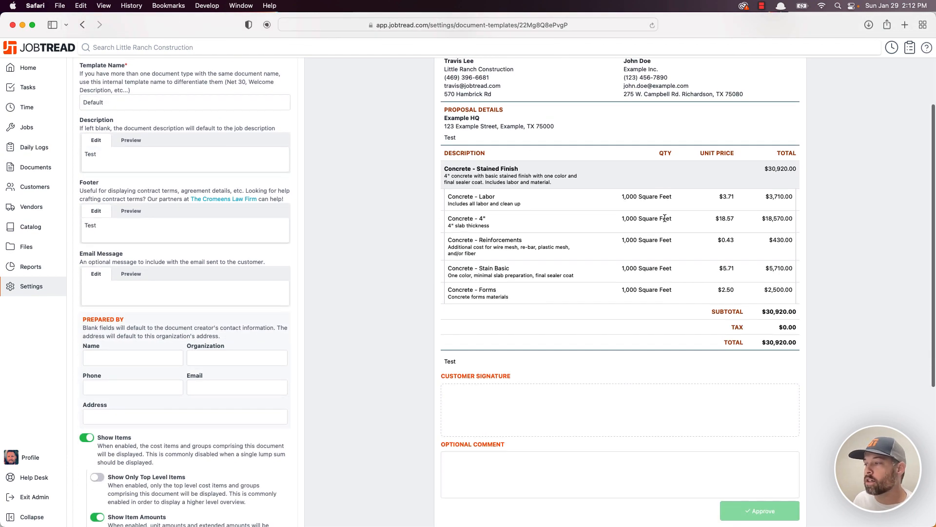
scroll(405, 197, "down", 2)
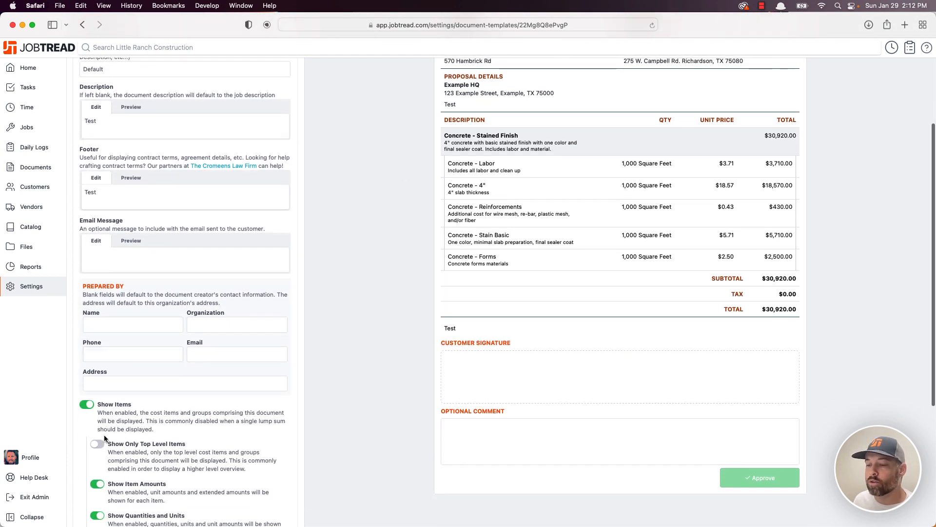
left_click(101, 445)
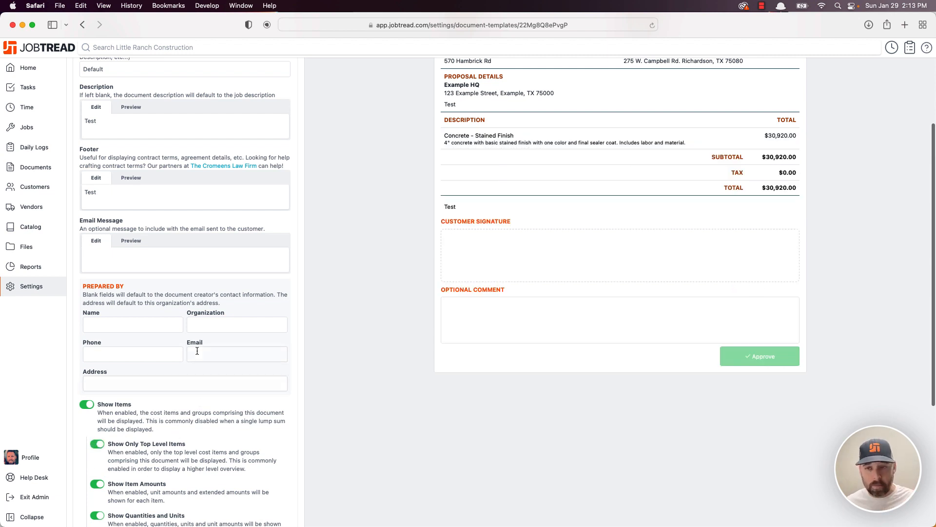
- Return to the catalog's Cost Groups list
scroll(180, 267, "up", 3)
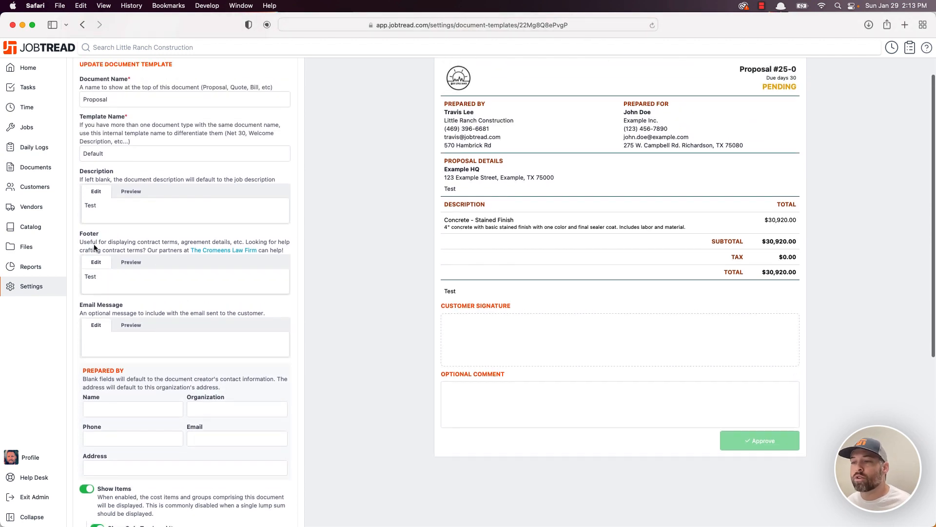
left_click(43, 227)
left_click(141, 97)
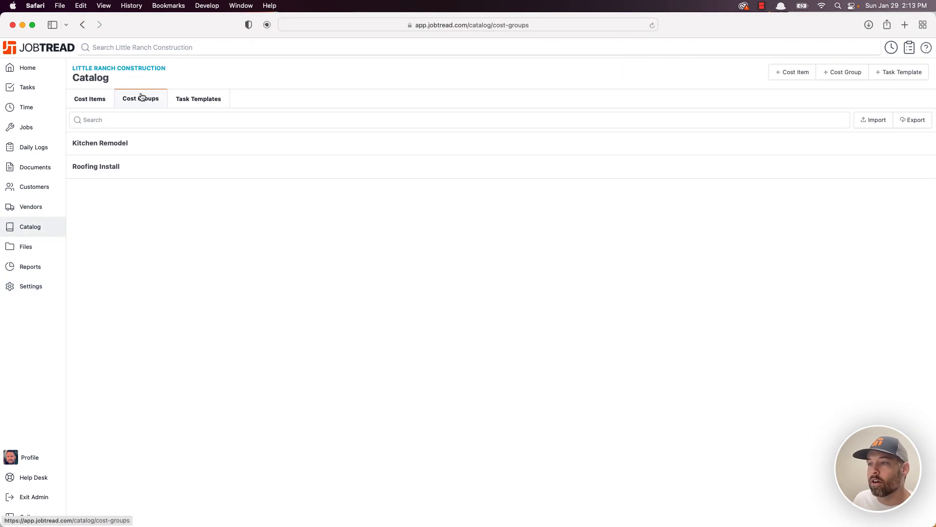
- In Kitchen Remodel, toggle sub-item visibility for Demolition, Materials and Pre-Construction back to shown
left_click(133, 147)
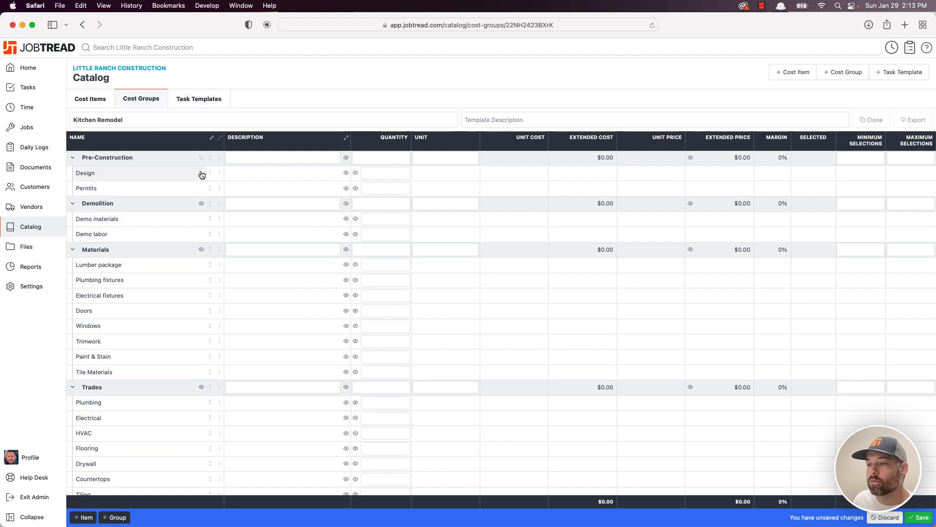
left_click(200, 202)
left_click(201, 249)
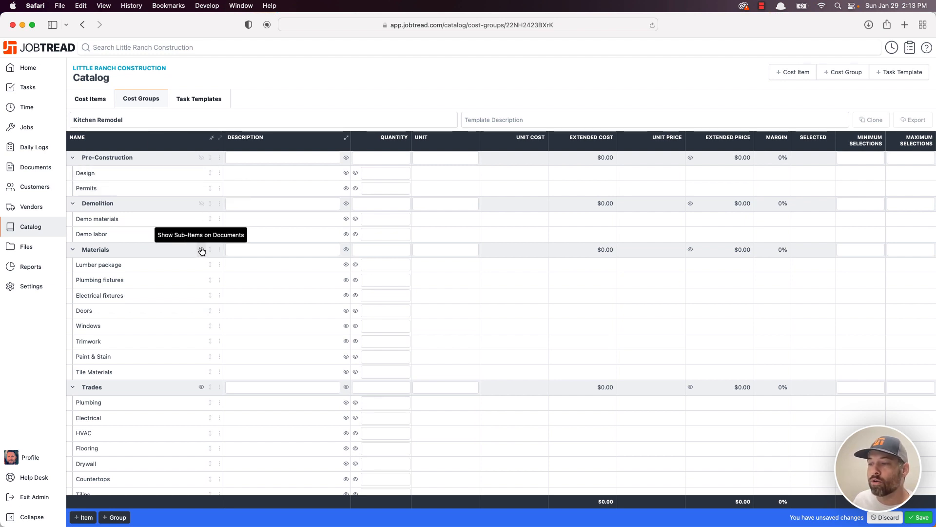
left_click(201, 250)
left_click(201, 203)
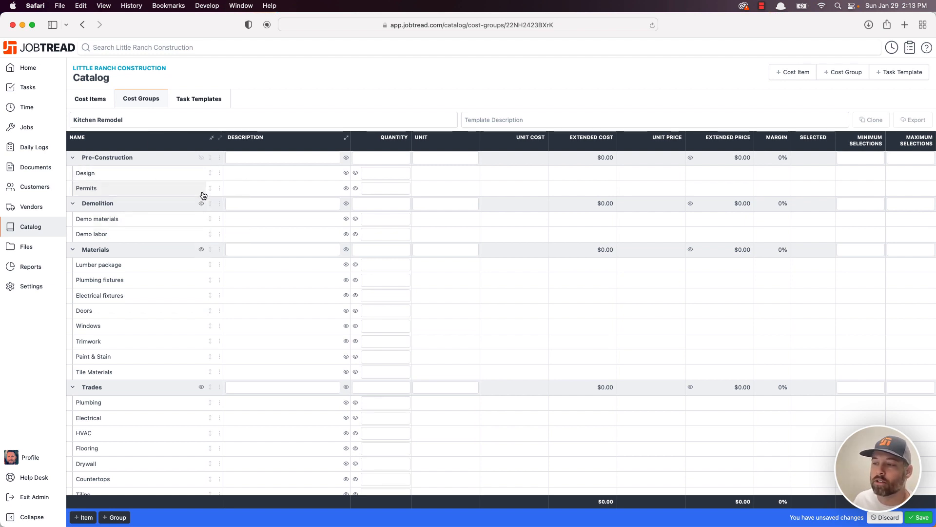
left_click(201, 158)
- Hide, then re-show, sub-item amounts for Pre-Construction and Demolition
scroll(516, 186, "down", 1)
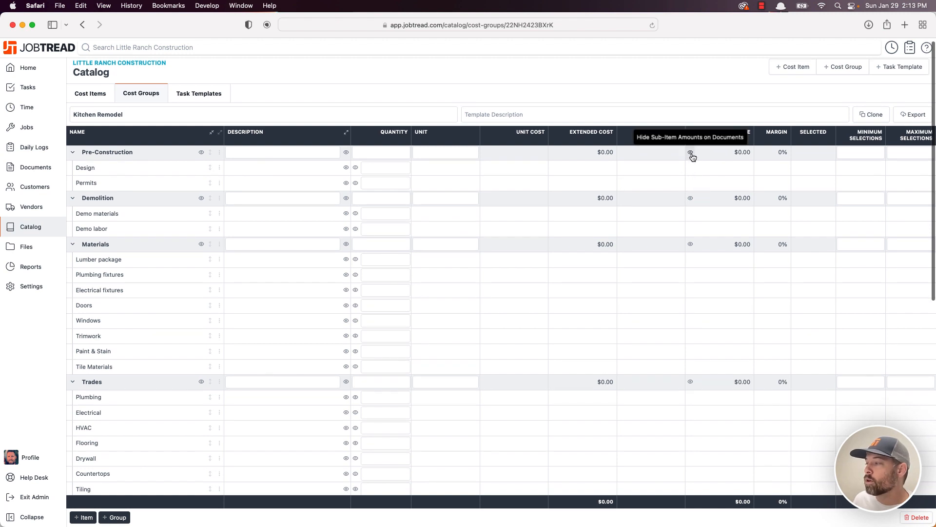
left_click(692, 156)
left_click(690, 198)
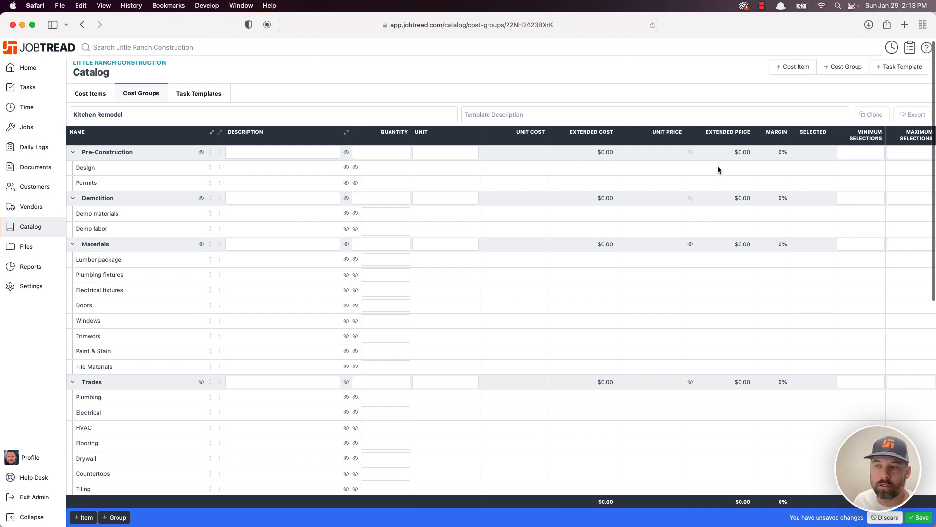
left_click(695, 154)
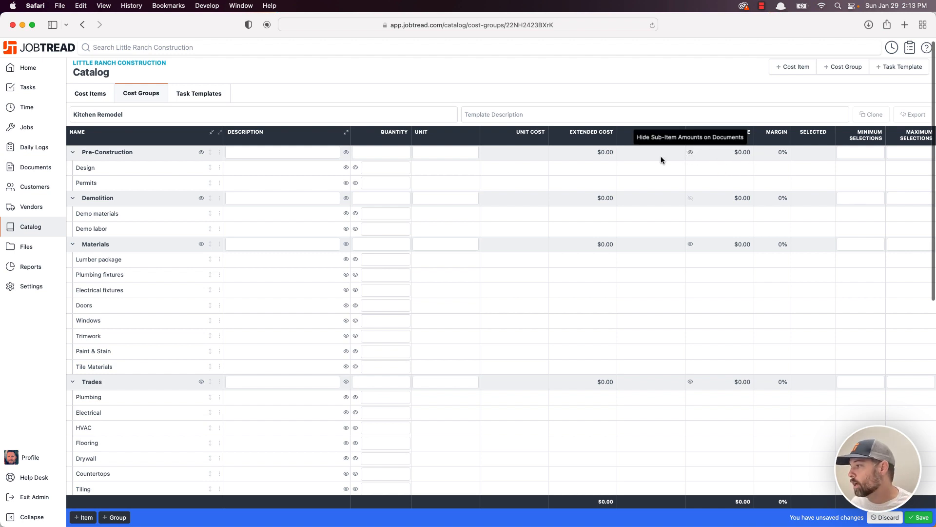
left_click(691, 198)
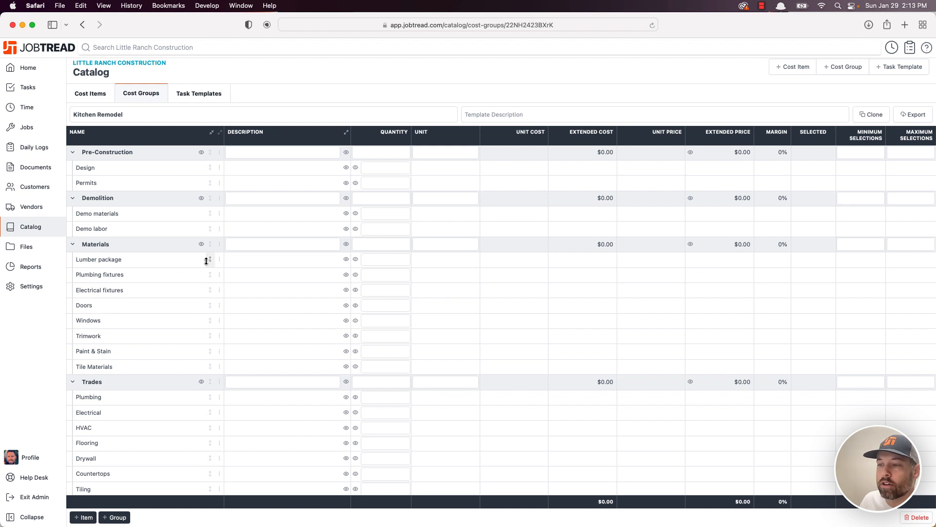
- Move Lumber package below Electrical fixtures, and open and close the Doors row actions
left_click_drag(210, 264, 205, 300)
scroll(214, 293, "down", 3)
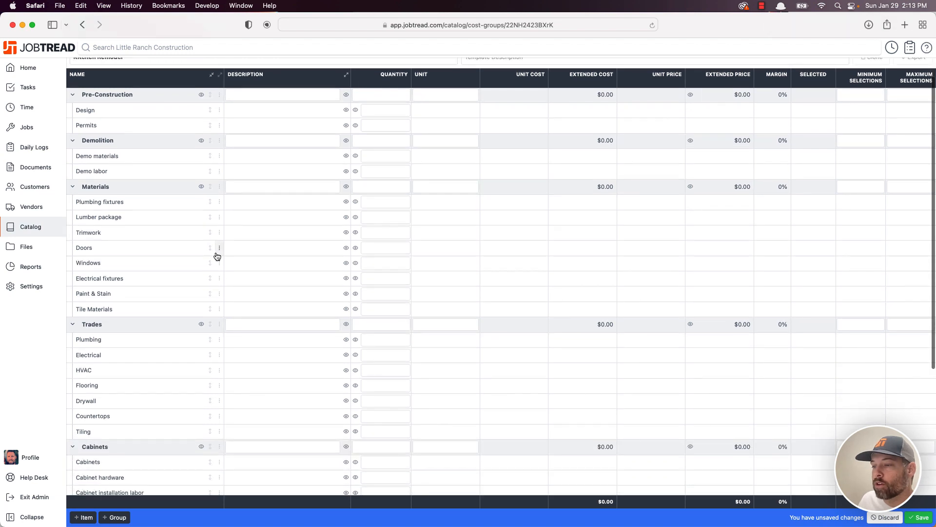
left_click(219, 251)
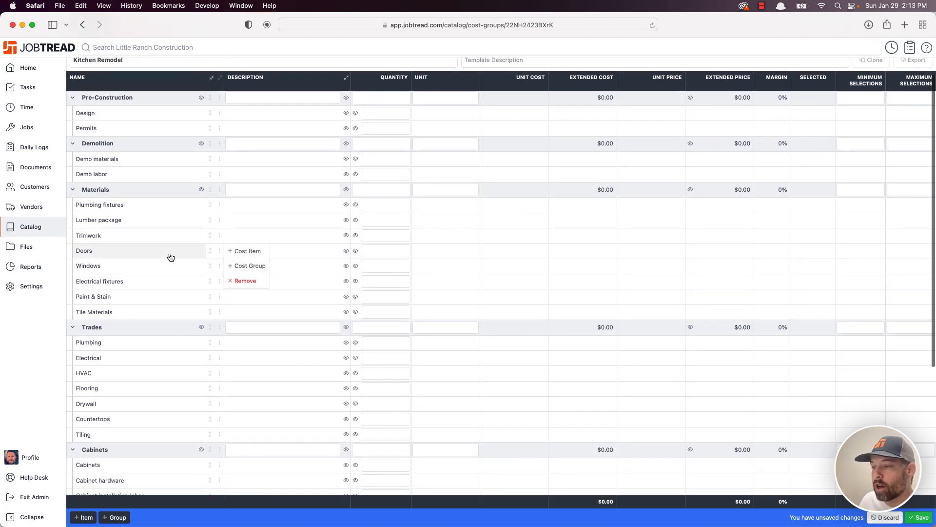
scroll(211, 252, "up", 1)
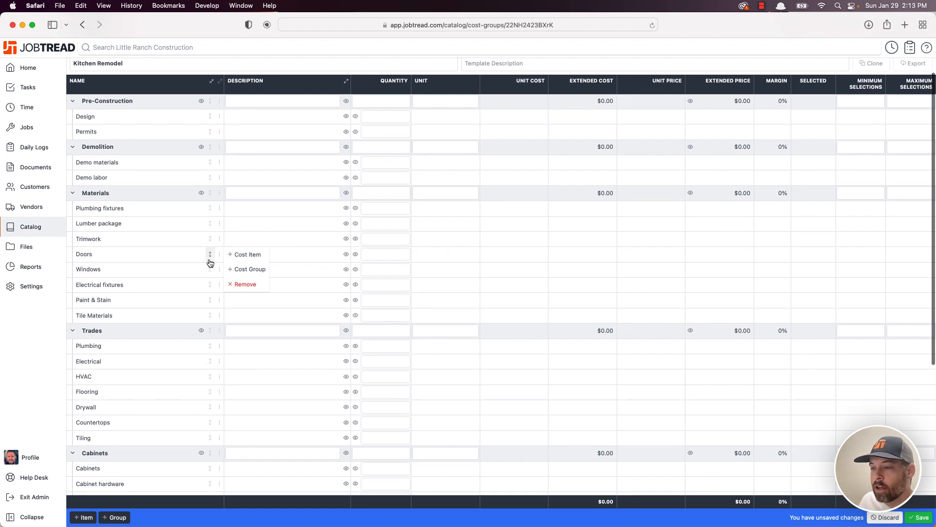
scroll(219, 258, "up", 1)
left_click(219, 257)
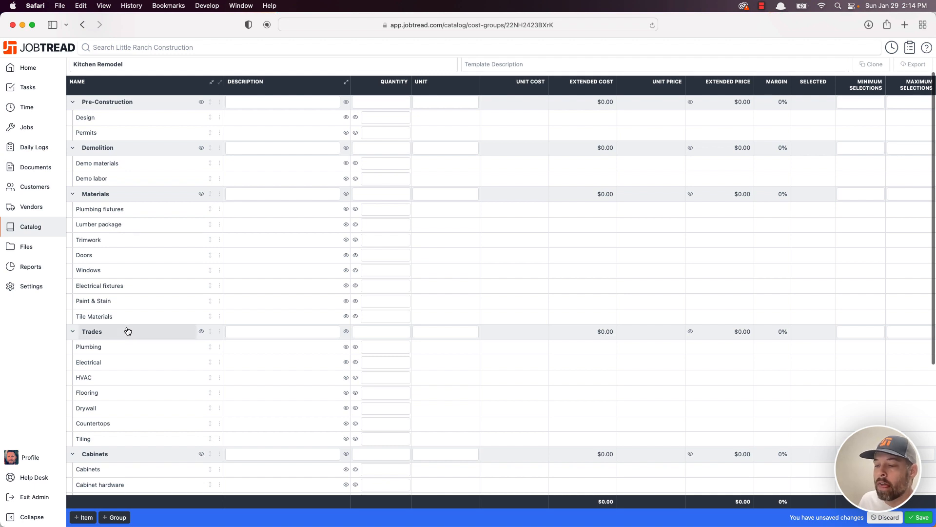
- Open the Plumbing fixtures cost item details via its row actions
left_click(219, 210)
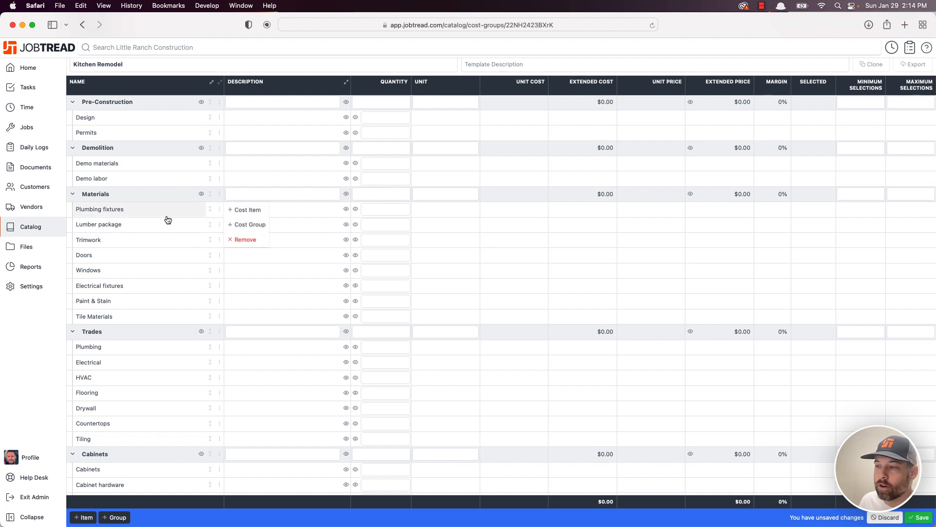
scroll(166, 211, "down", 1)
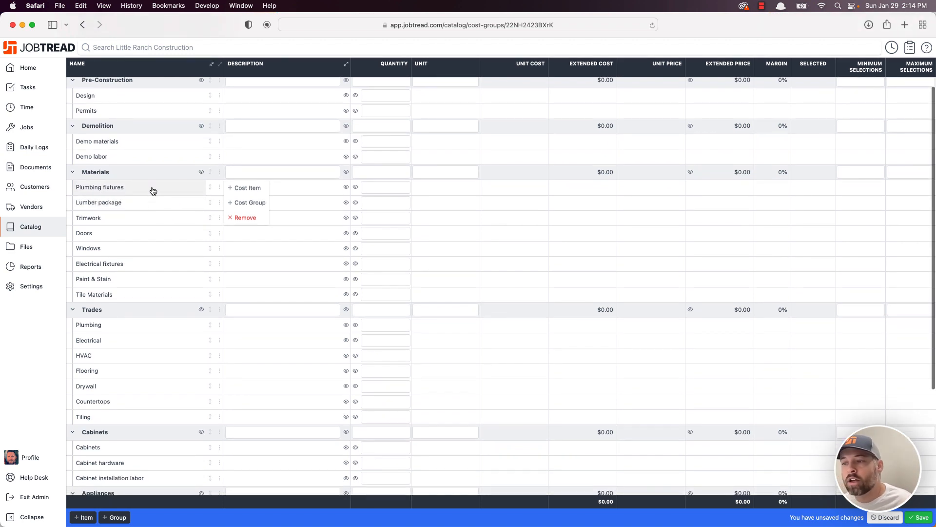
left_click(151, 190)
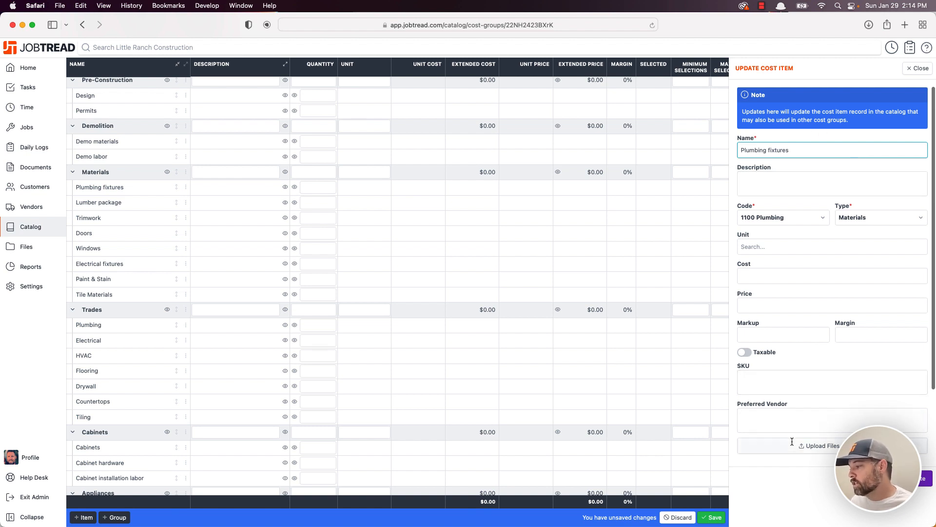
- Close the Plumbing fixtures panel, discard the reordering, and show the catalog's Cost Items list
scroll(855, 406, "up", 3)
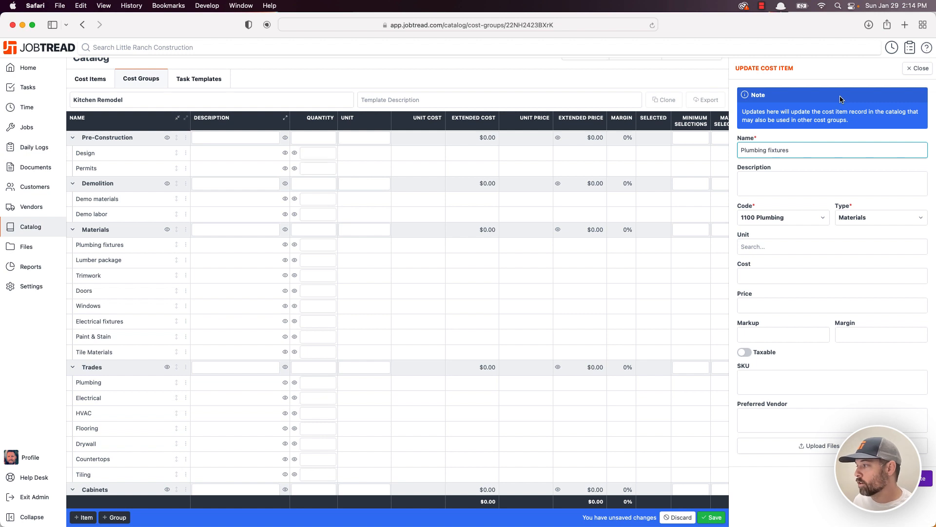
left_click(918, 68)
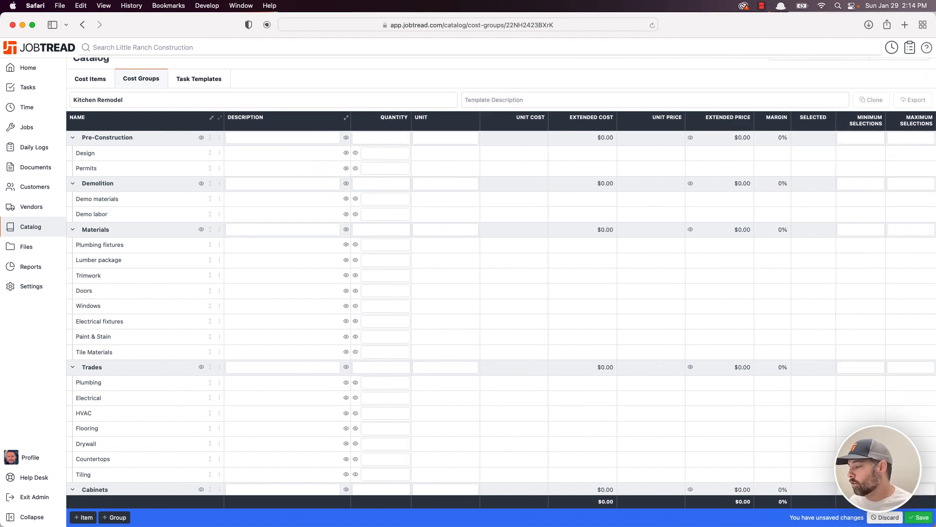
left_click(888, 518)
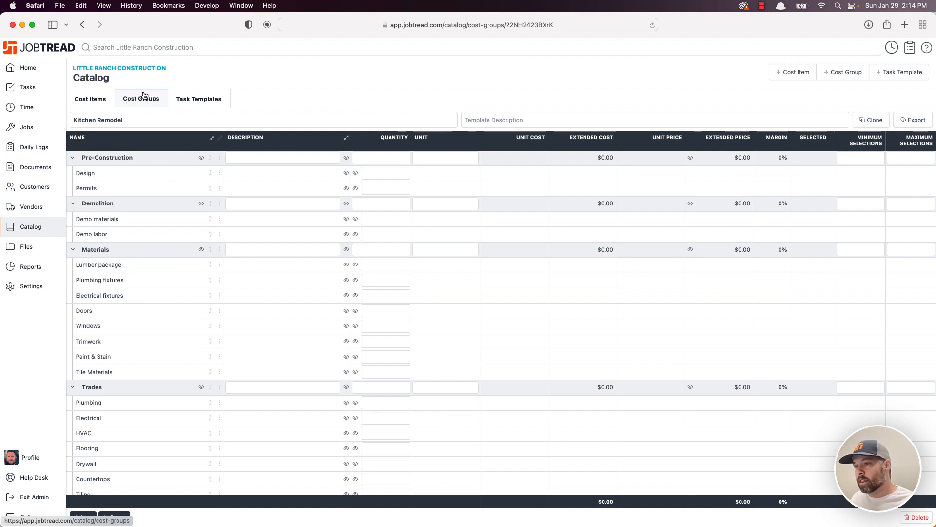
left_click(93, 100)
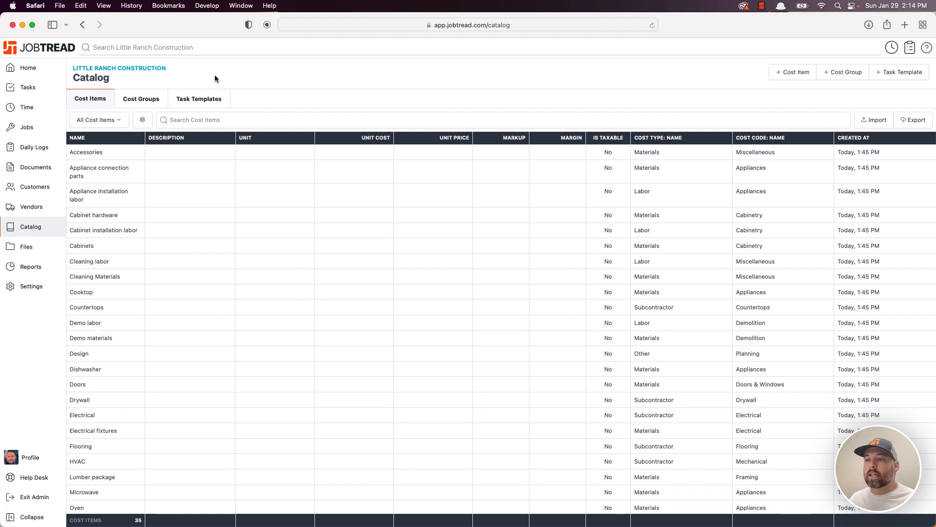
- Go from the catalog's cost groups to Job 16's budget
left_click(154, 93)
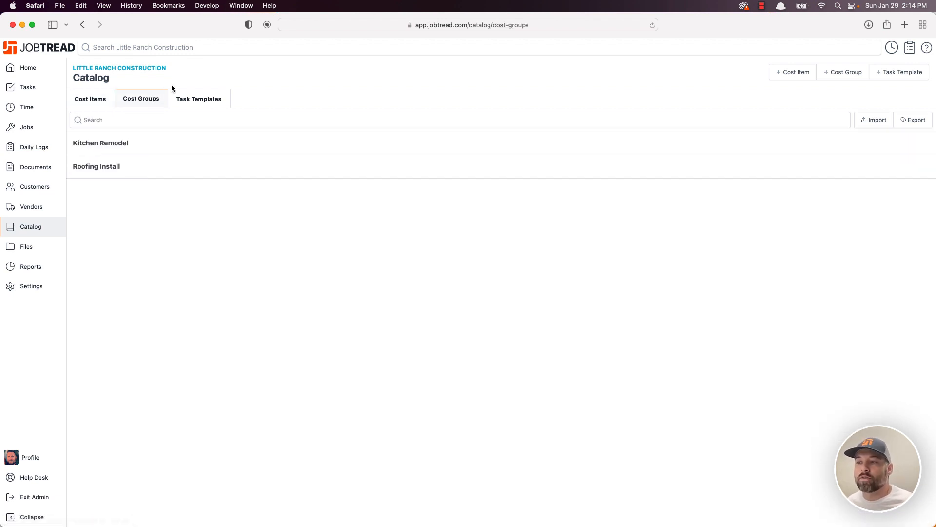
left_click(34, 129)
left_click(104, 131)
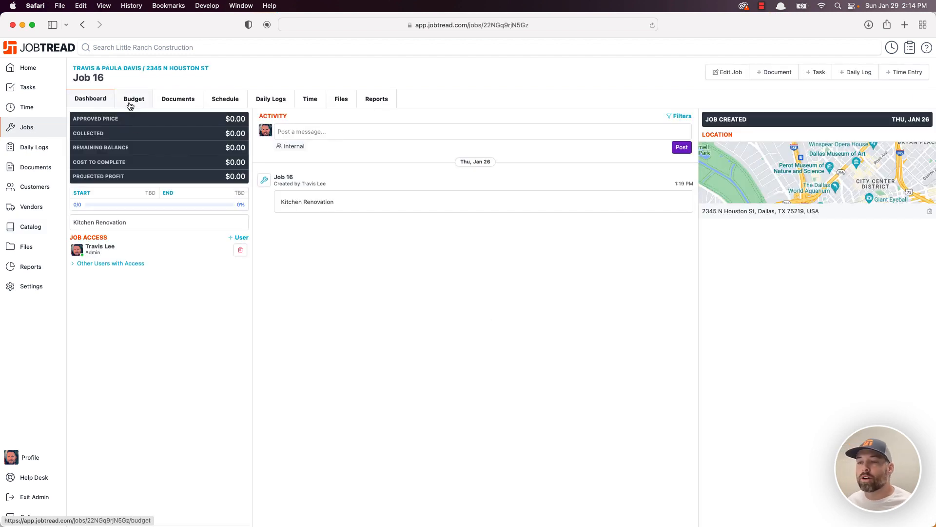
left_click(130, 103)
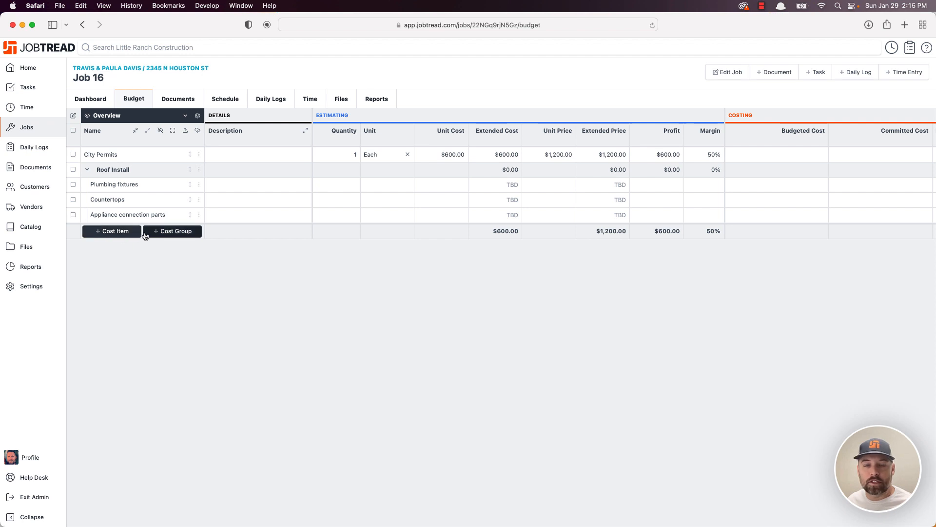
- Add the Kitchen Remodel cost group template to Job 16's budget
left_click(171, 236)
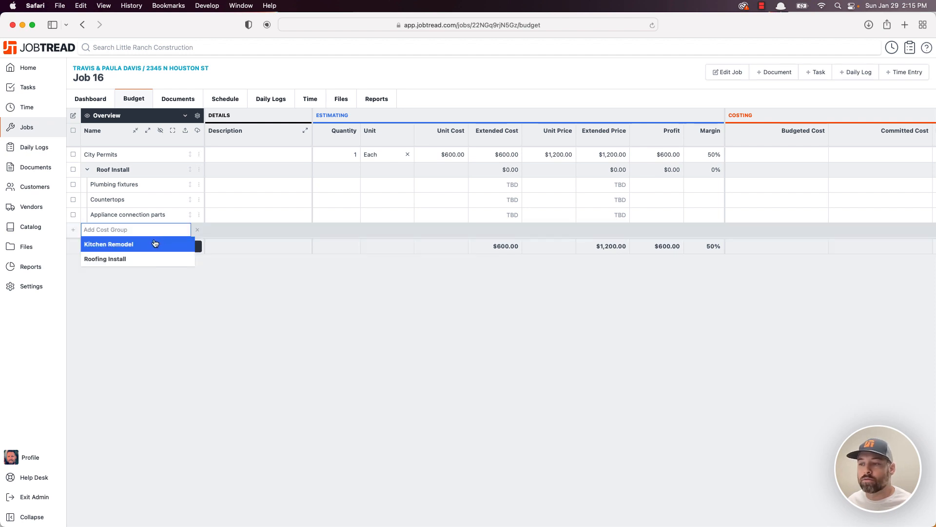
left_click(105, 252)
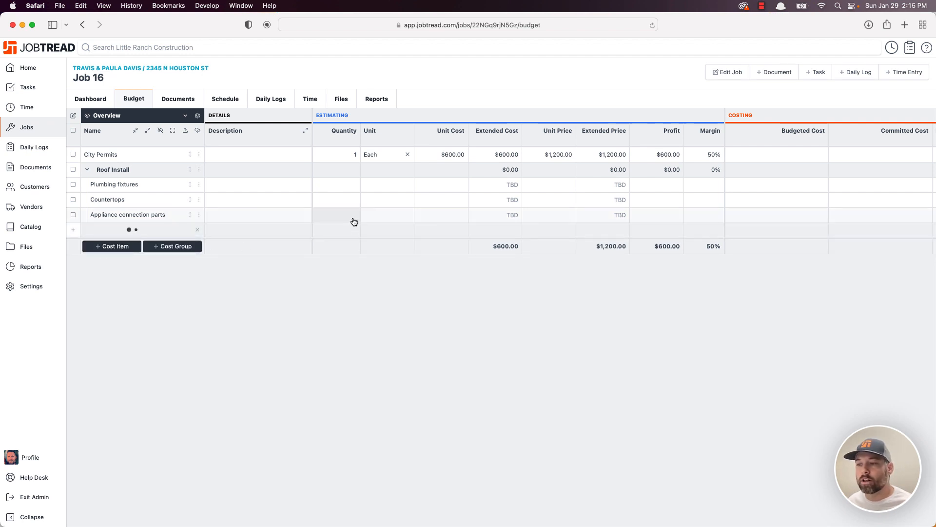
scroll(354, 221, "down", 7)
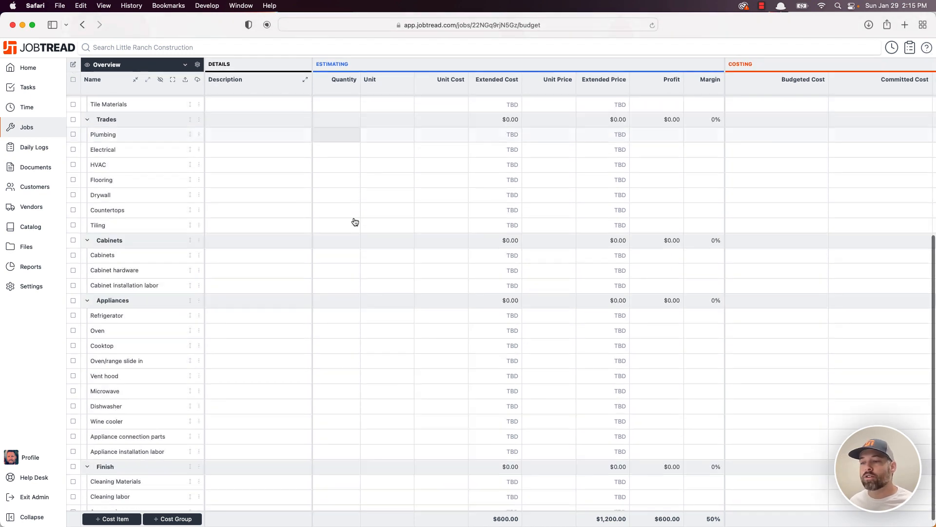
scroll(315, 201, "up", 2)
scroll(315, 200, "up", 1)
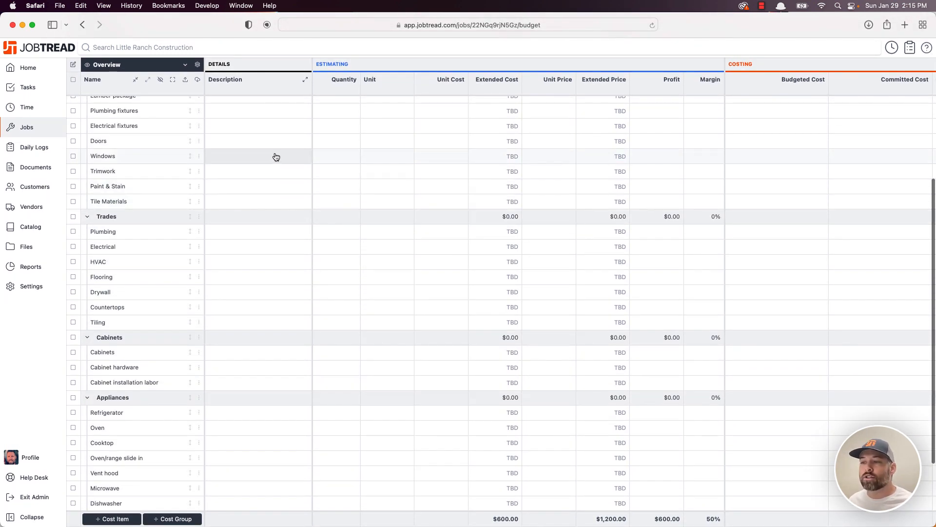
scroll(487, 155, "up", 12)
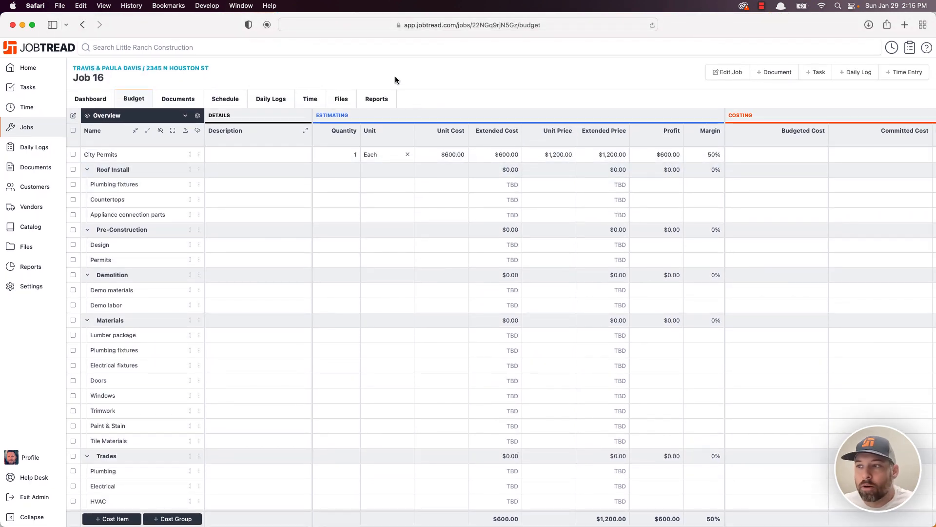
- Open the Catalog's Import page for uploading a catalog CSV
left_click(26, 226)
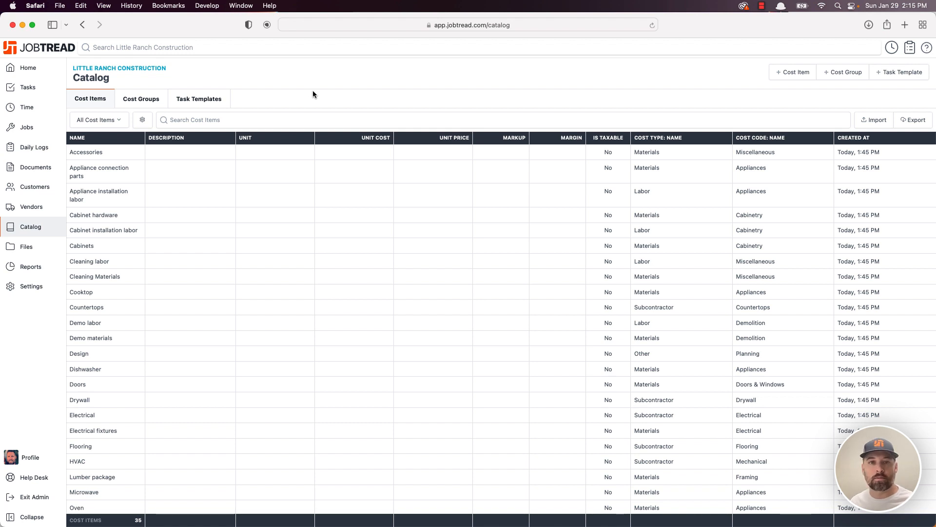
left_click(874, 120)
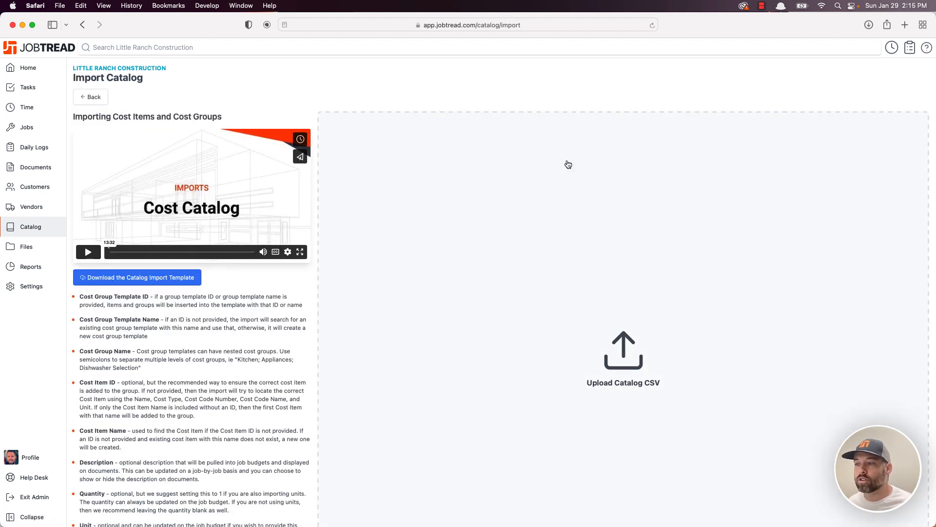